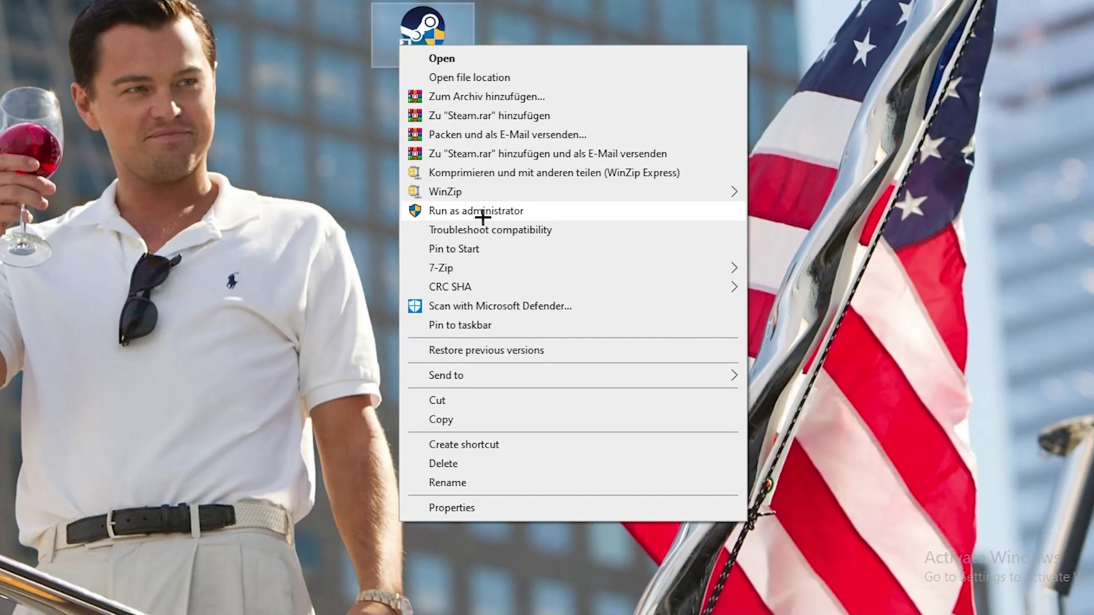
Open the properties of the Steam desktop shortcut and show its compatibility settings.
left_click(436, 211)
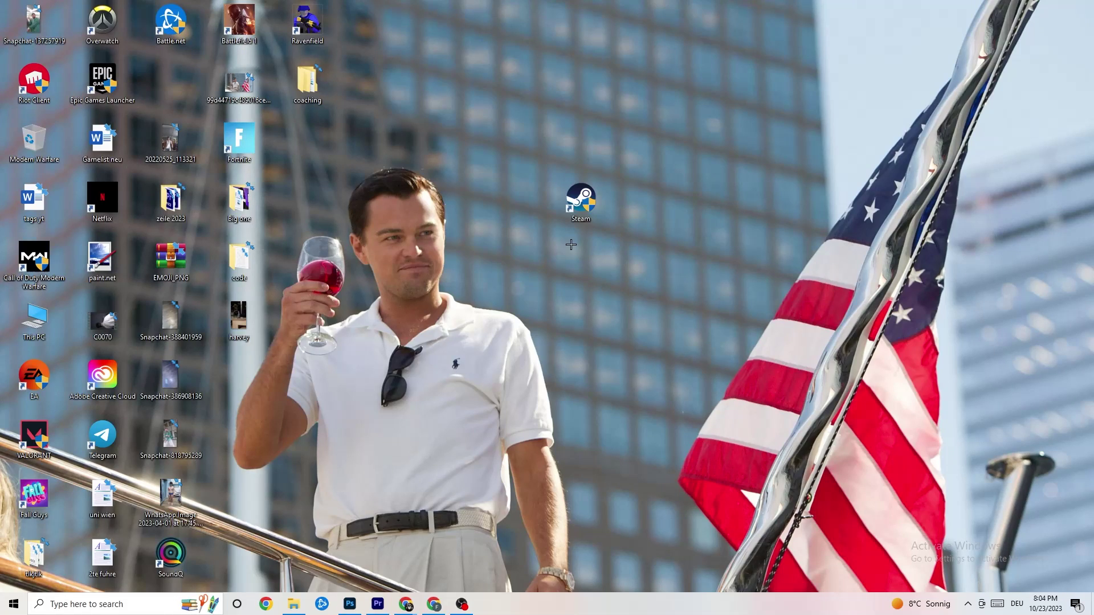
left_click_drag(581, 199, 542, 269)
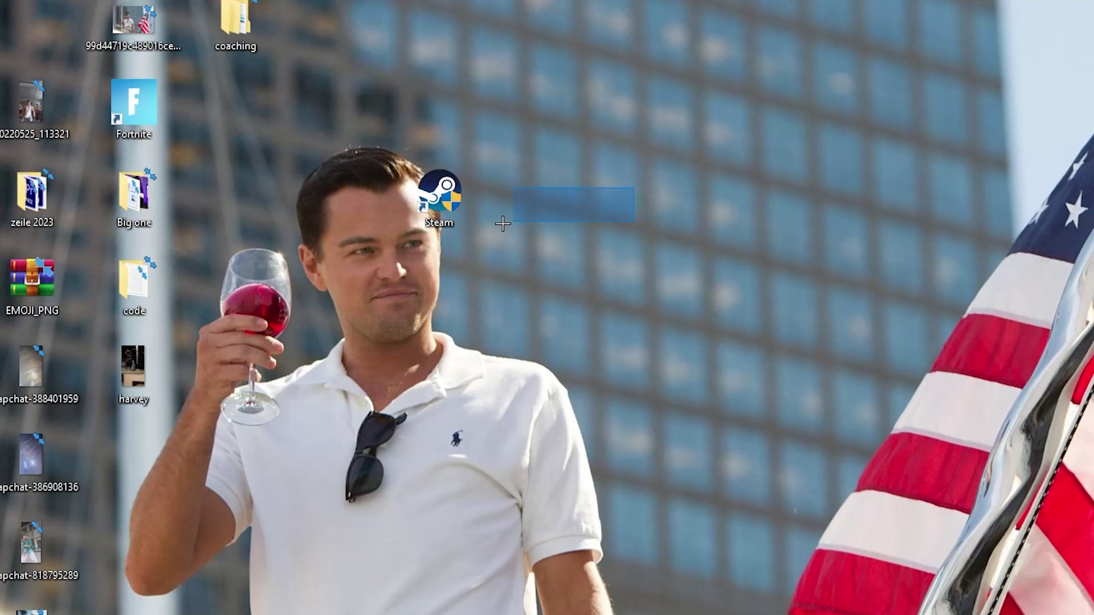
right_click(547, 291)
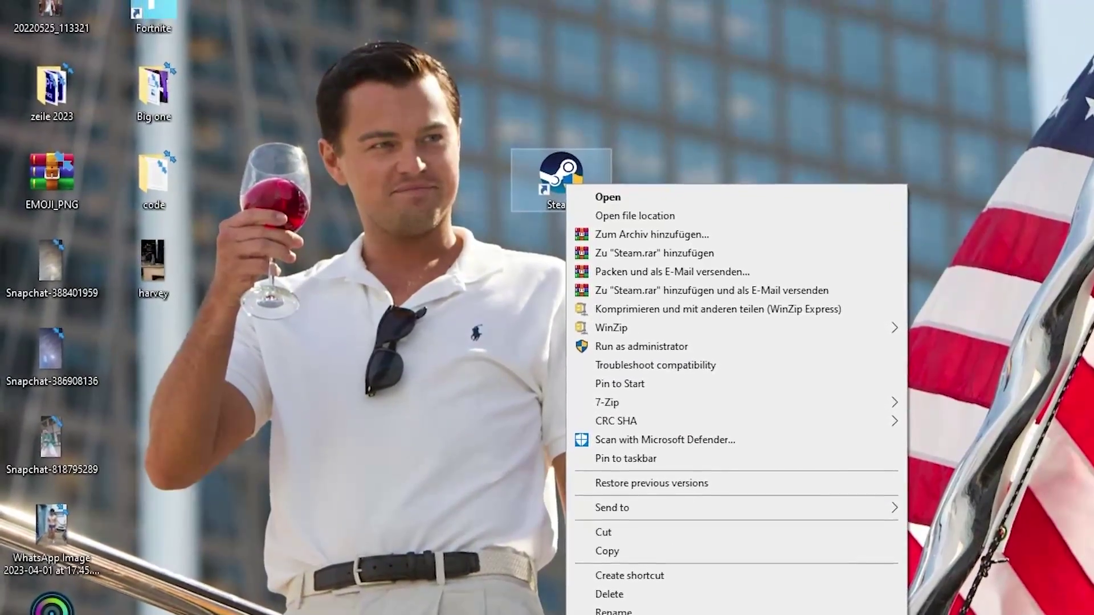
left_click(661, 607)
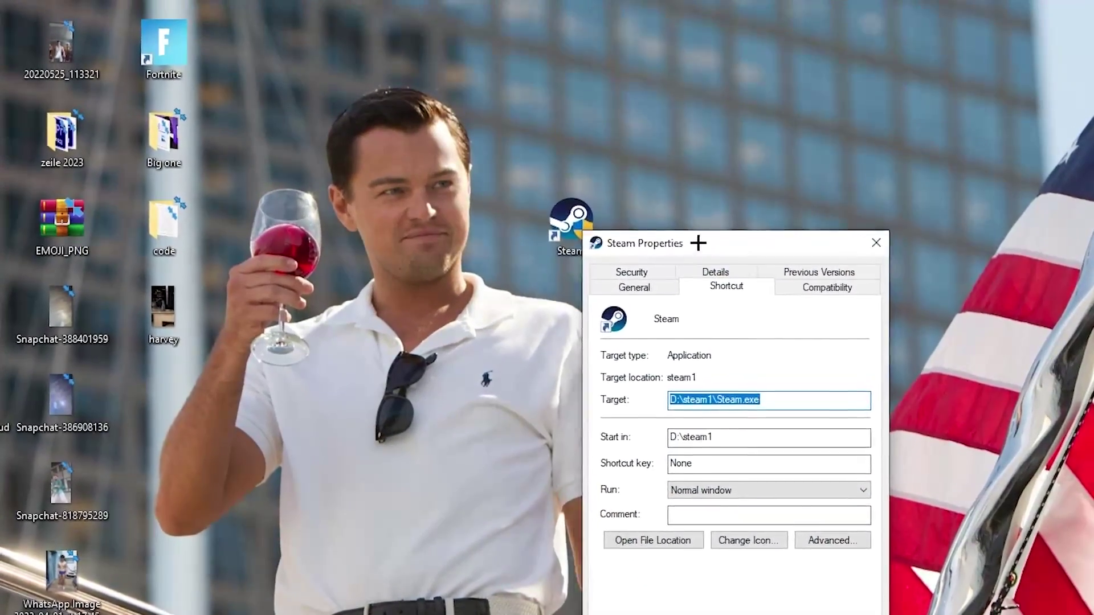
left_click_drag(692, 228, 569, 51)
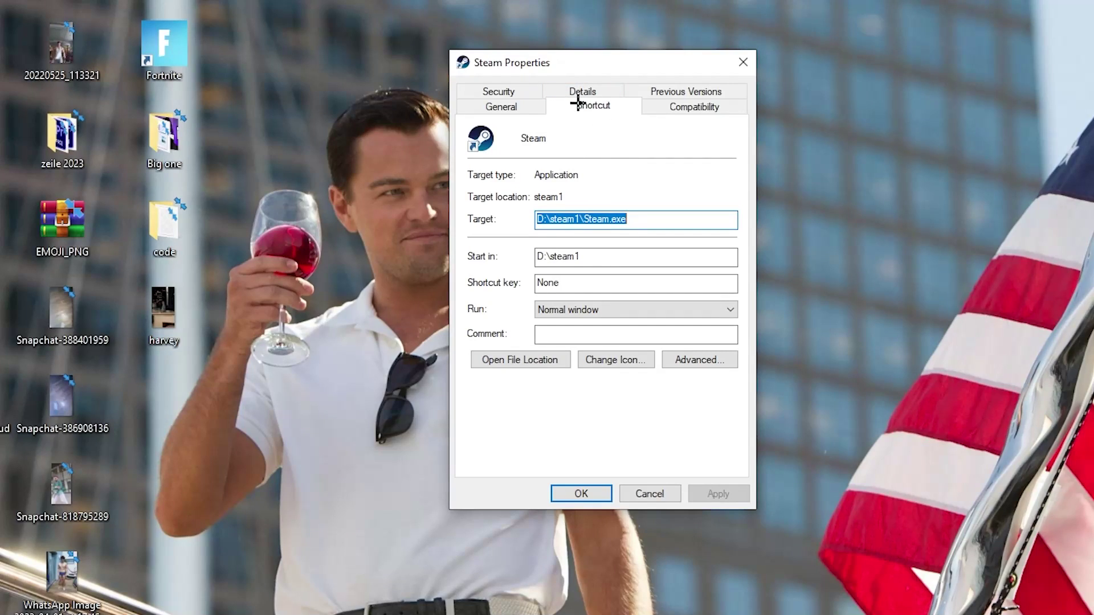
left_click(688, 107)
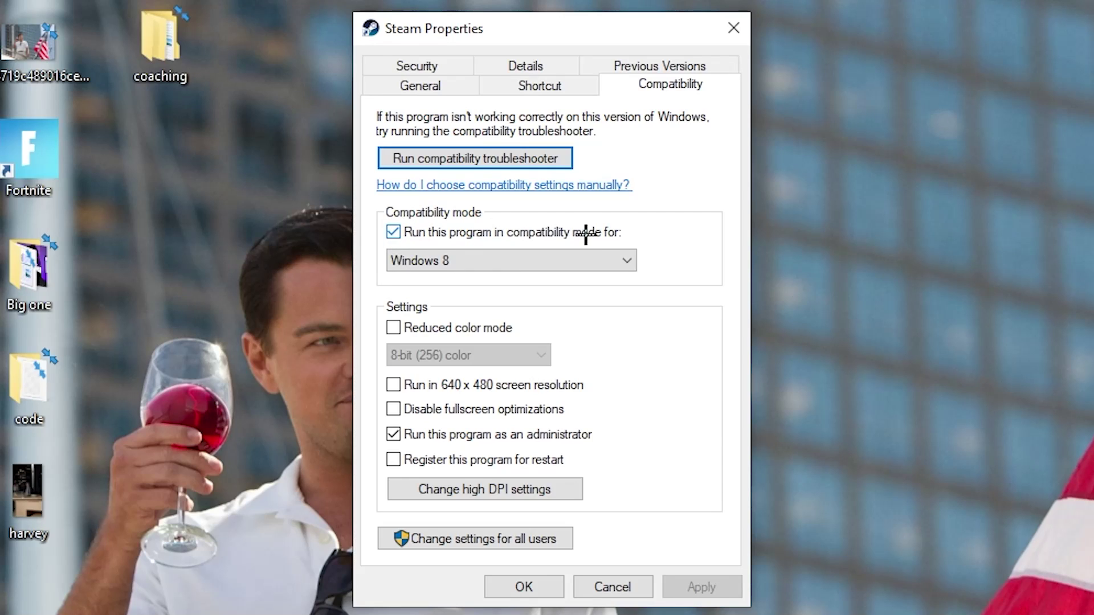
Review the Windows versions offered for Steam's compatibility mode, keep the current choice and accept the properties.
left_click(613, 253)
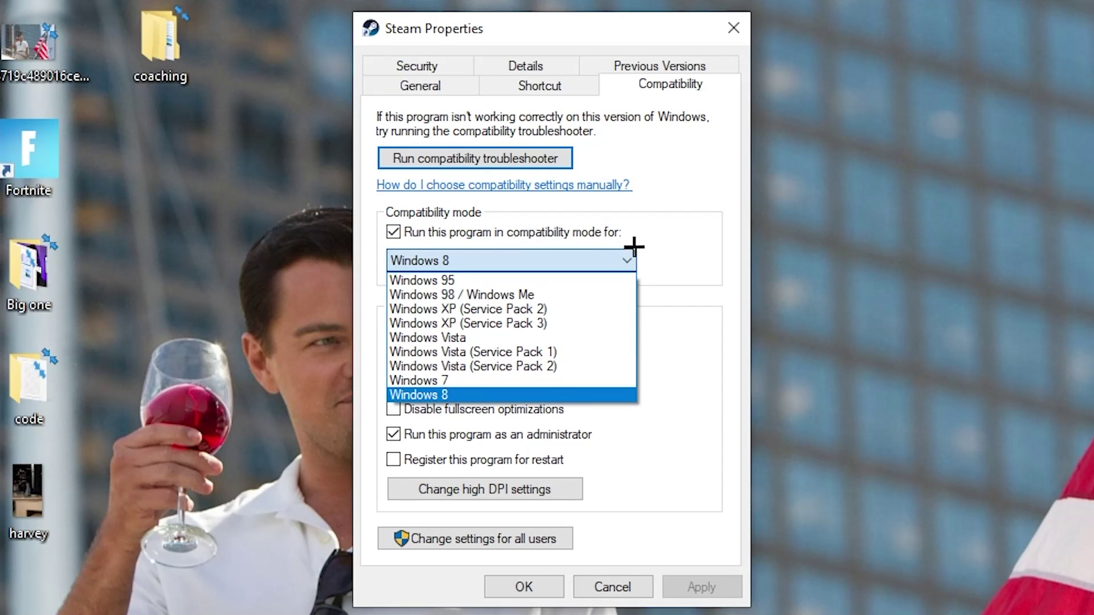
left_click(664, 237)
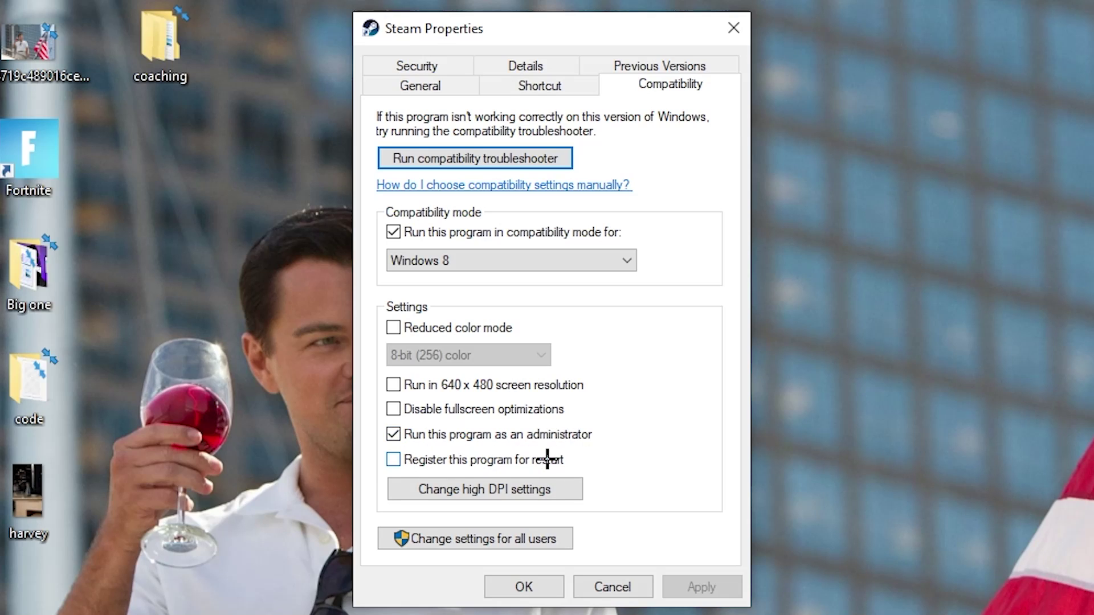
left_click(530, 584)
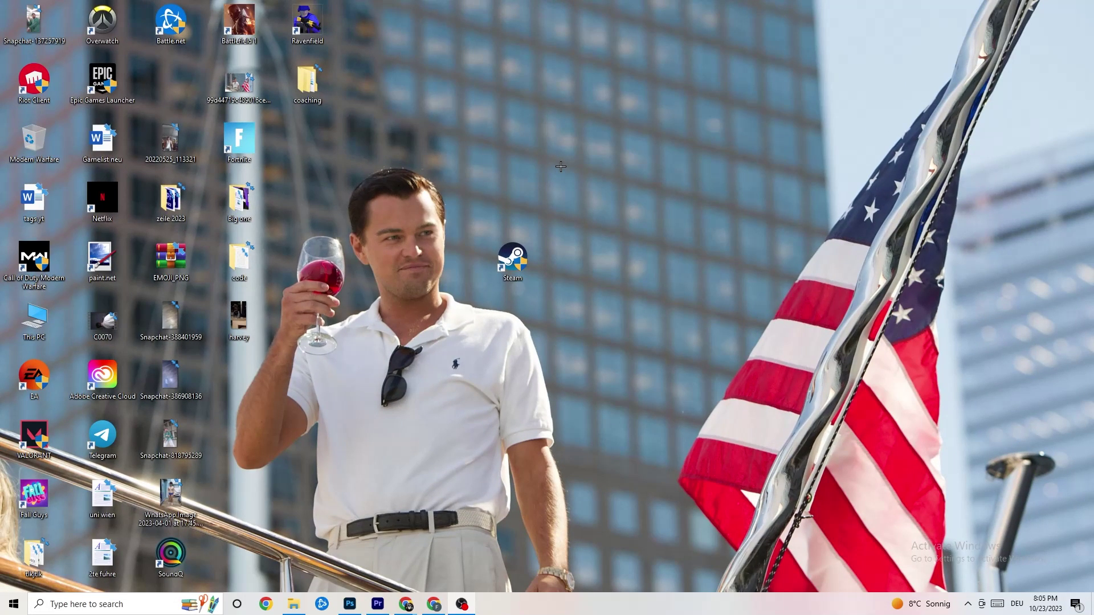
left_click_drag(525, 266, 525, 154)
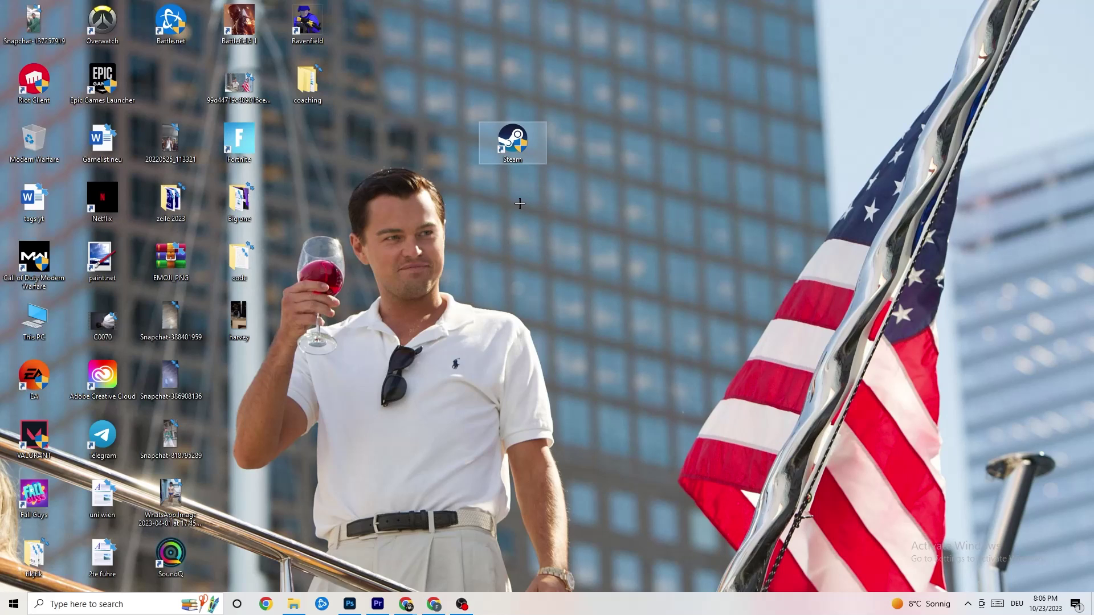
left_click_drag(528, 133, 515, 135)
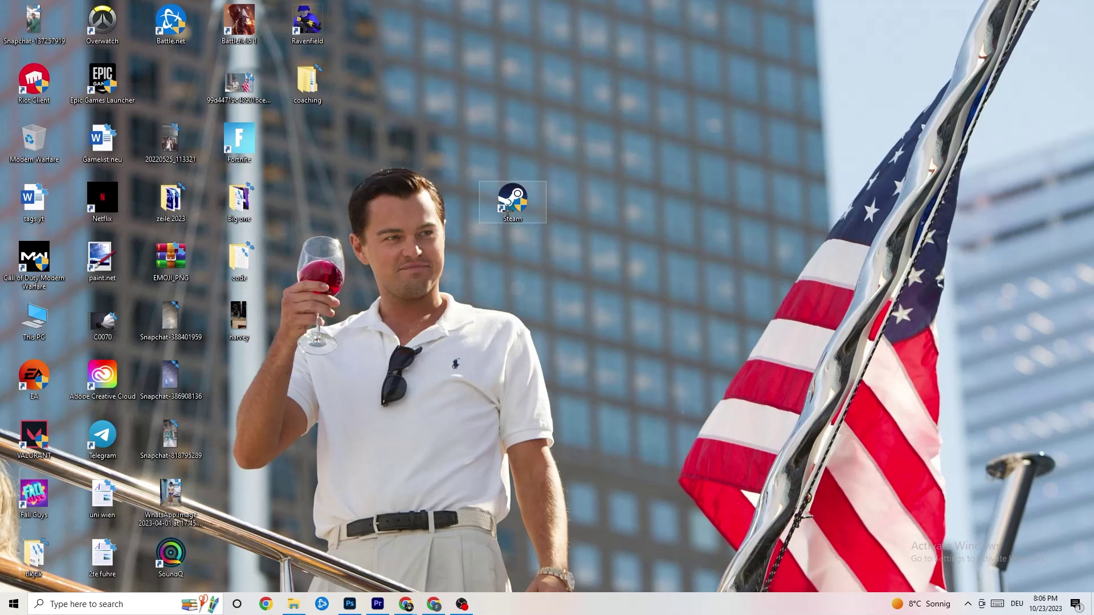
left_click_drag(520, 219, 449, 213)
left_click(474, 157)
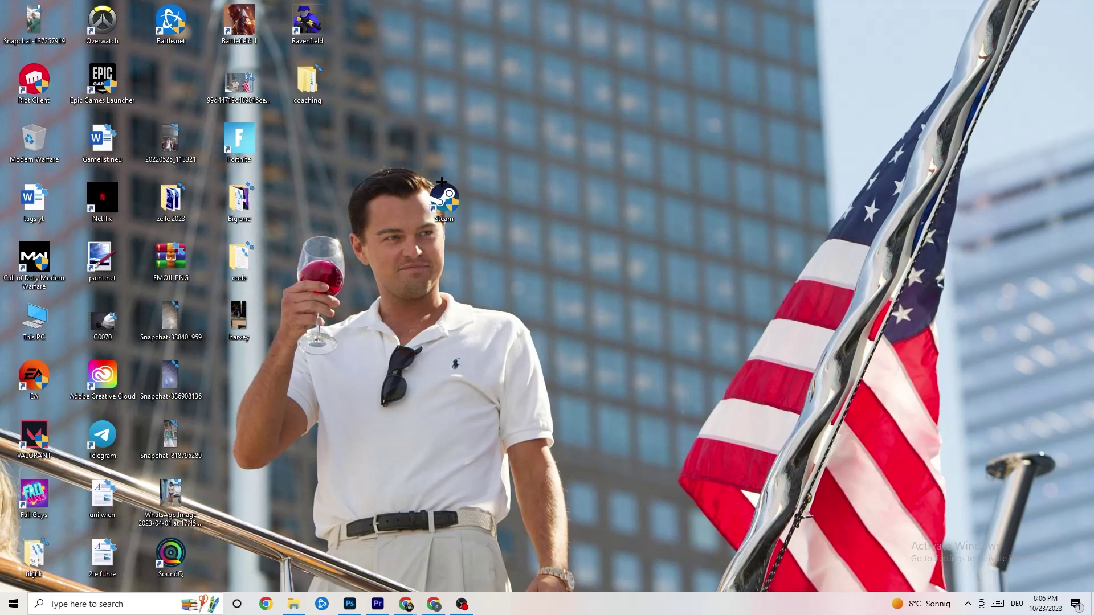
left_click_drag(442, 181, 527, 181)
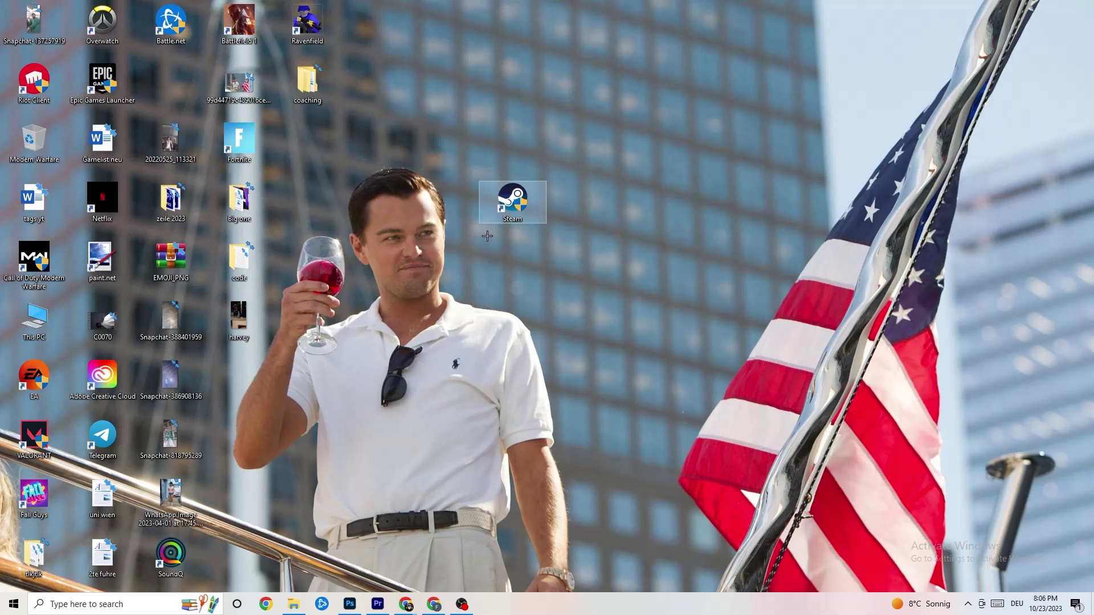
Check the Steam shortcut's compatibility settings once more and close its properties.
right_click(516, 210)
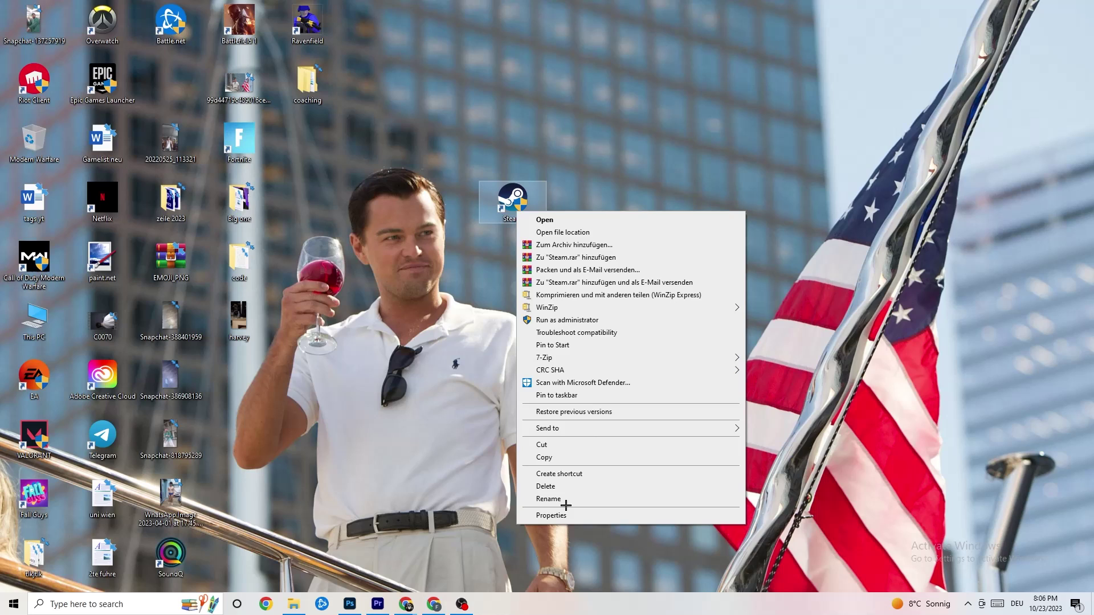
left_click(568, 513)
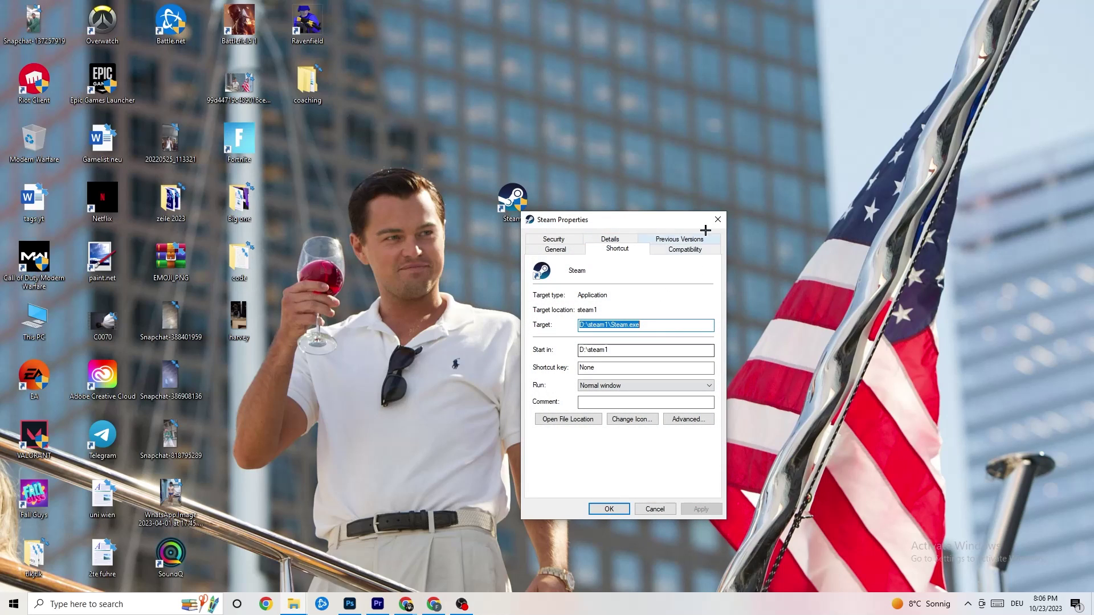
left_click(685, 249)
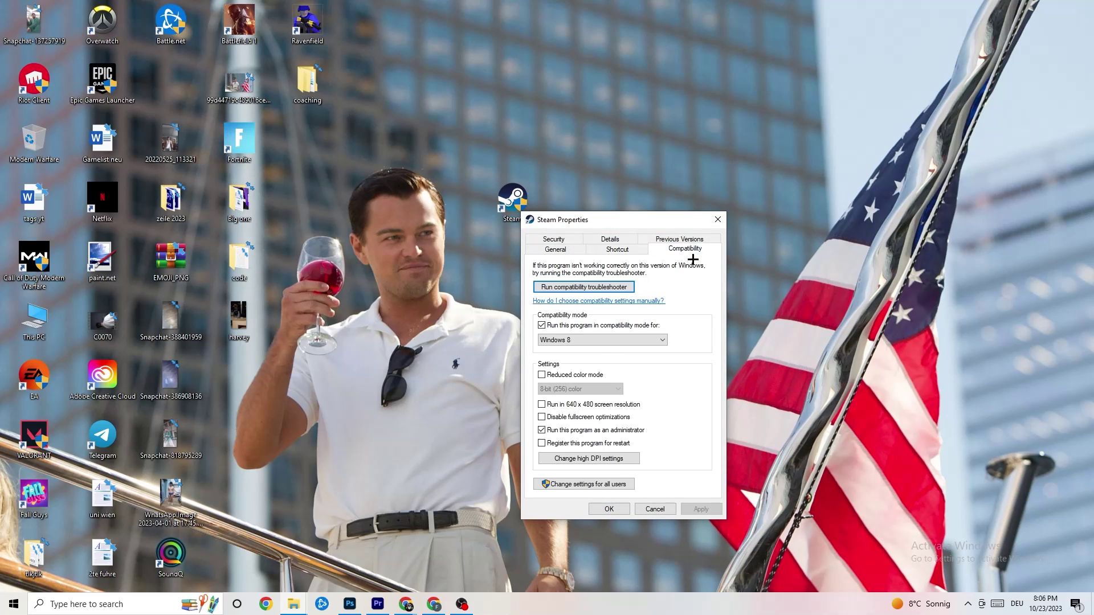
left_click(717, 220)
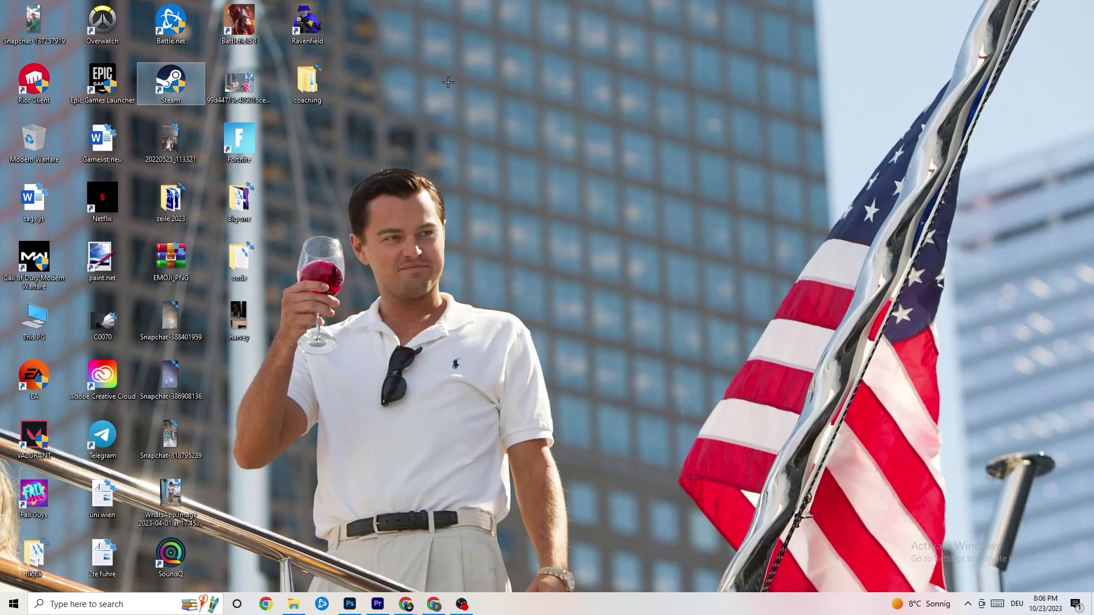
left_click(531, 111)
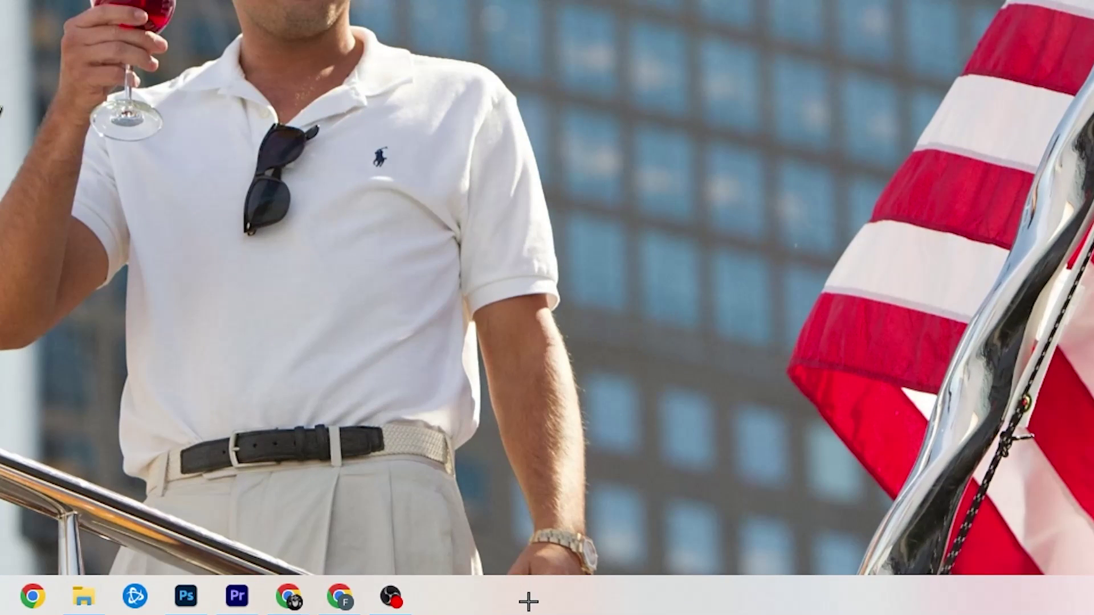
Open Task Manager to show the running processes.
right_click(468, 607)
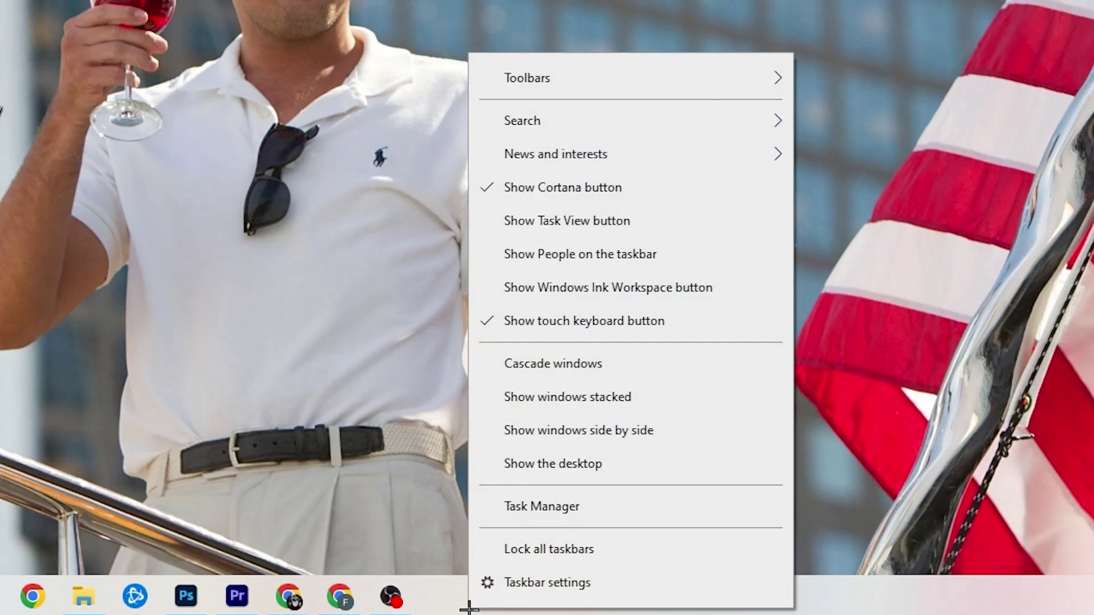
left_click(567, 515)
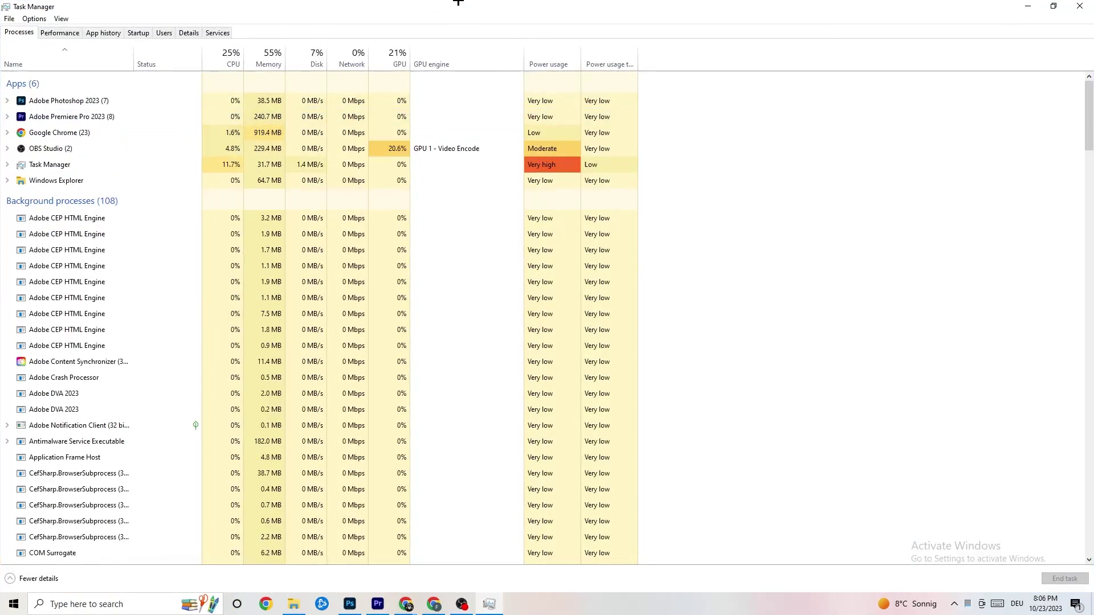
left_click_drag(507, 6, 471, 51)
left_click(622, 54)
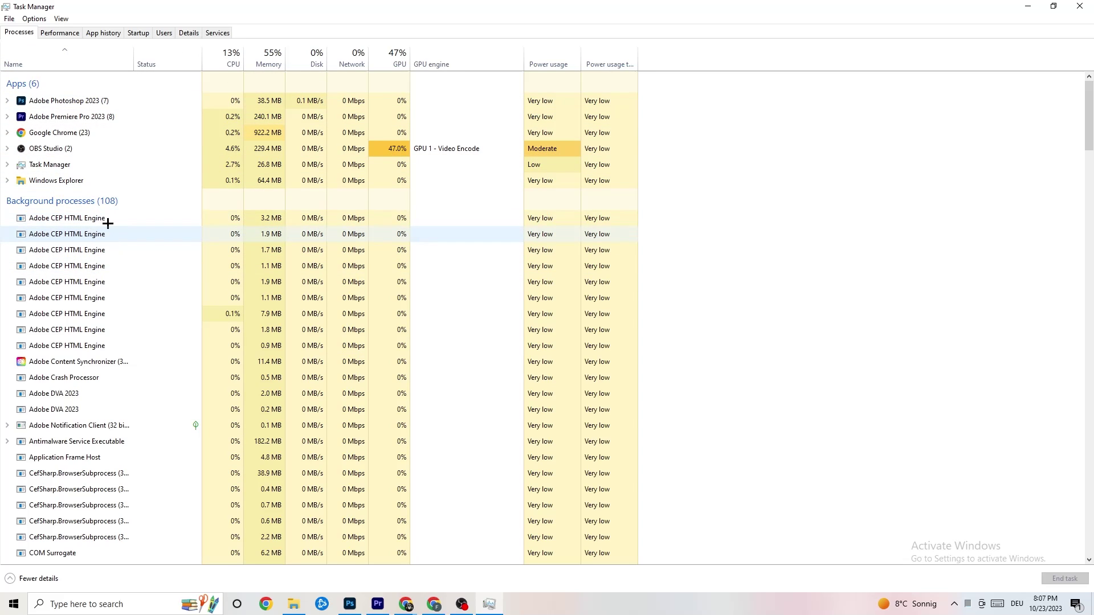
Look through the running processes and end the Adobe Photoshop 2023 task.
scroll(145, 302, "down", 4)
scroll(145, 301, "down", 13)
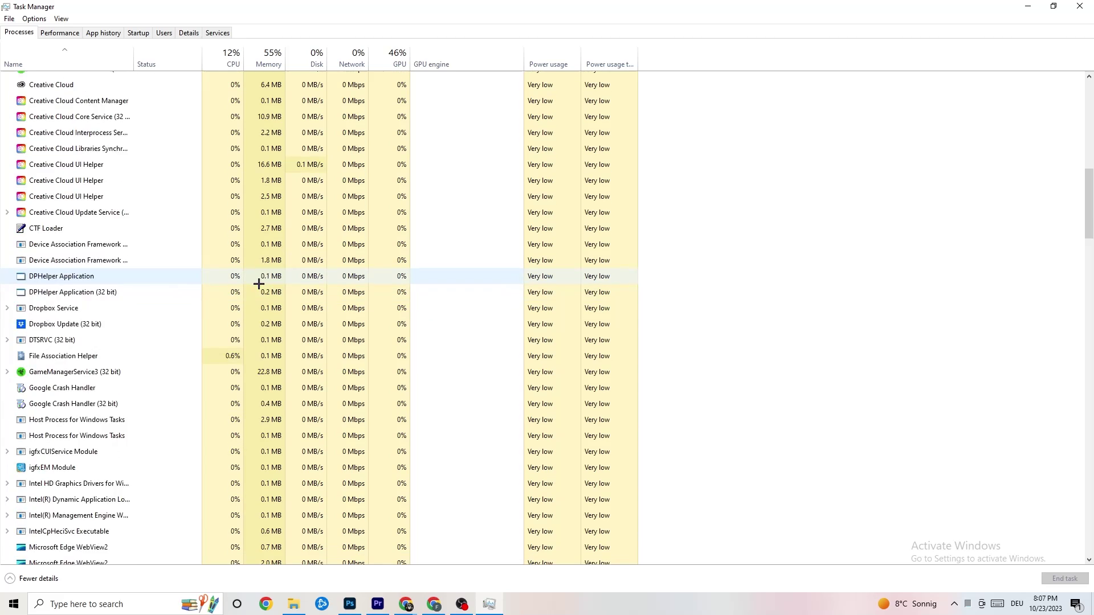
scroll(301, 279, "up", 17)
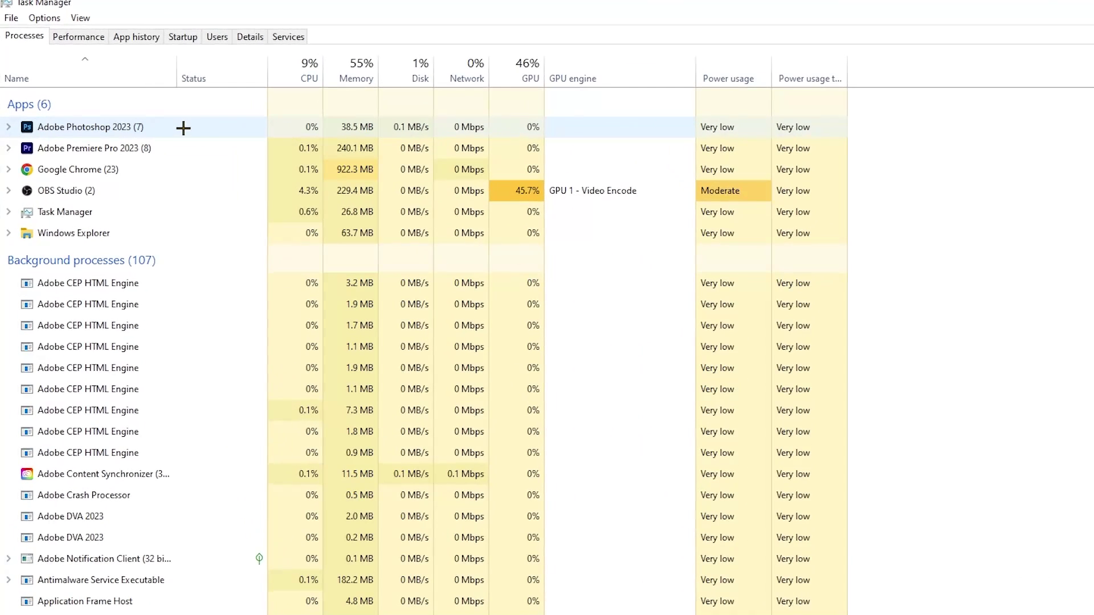
right_click(371, 127)
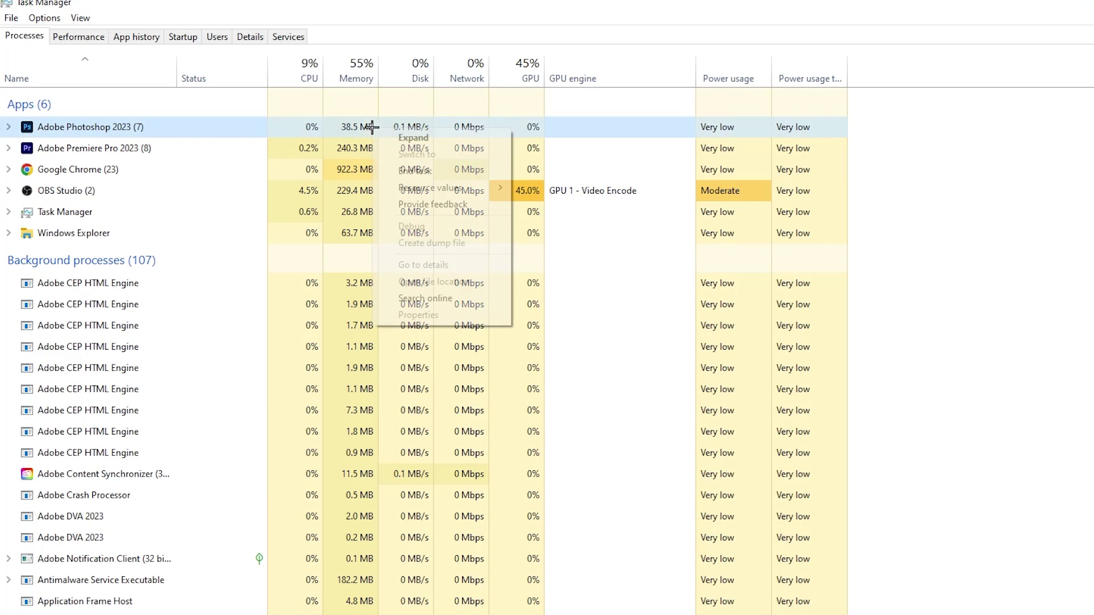
left_click(200, 133)
right_click(200, 134)
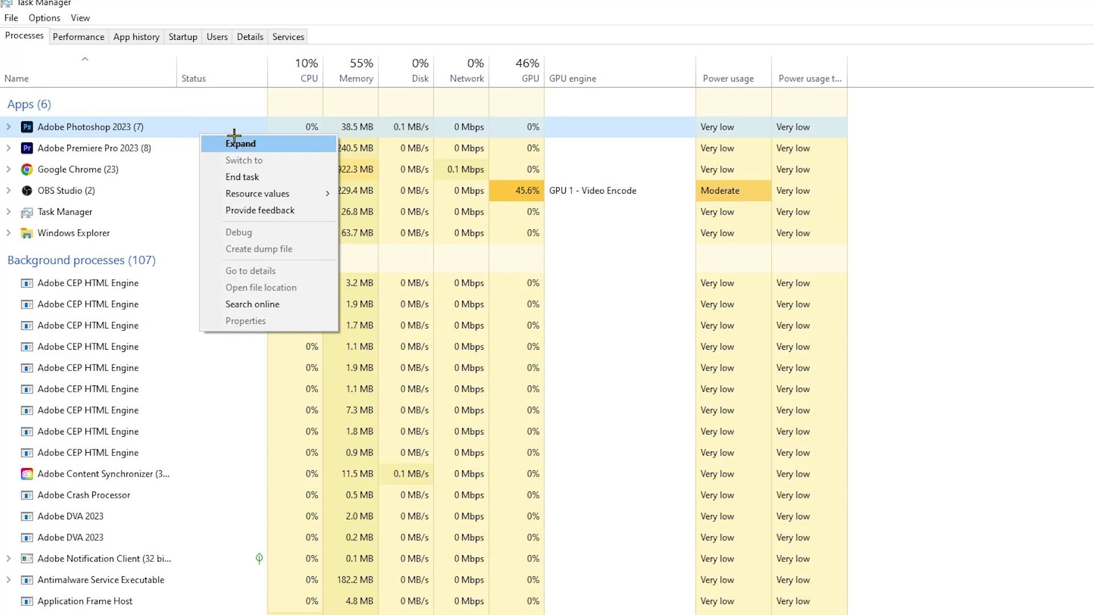
left_click(291, 177)
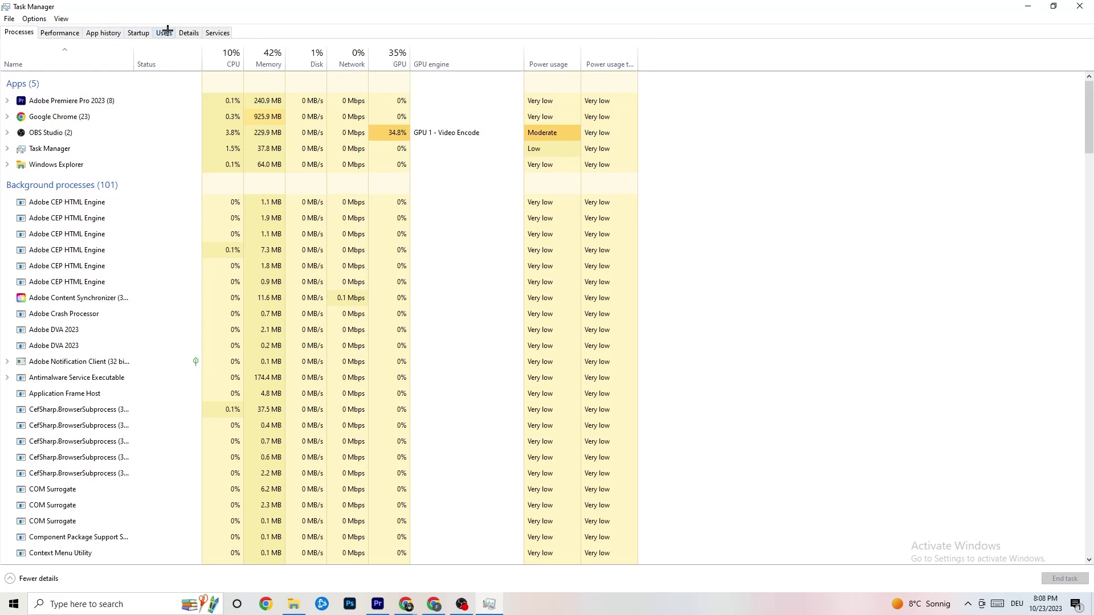
Examine the priority options for the Adobe Premiere Pro process in the detailed process list without changing them.
left_click(193, 29)
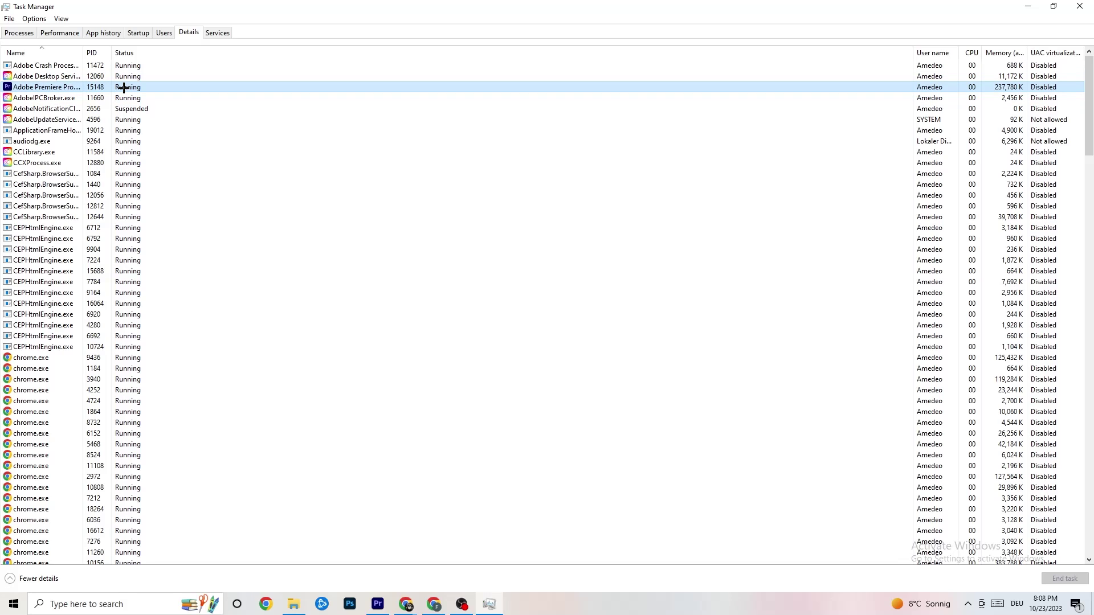
right_click(124, 87)
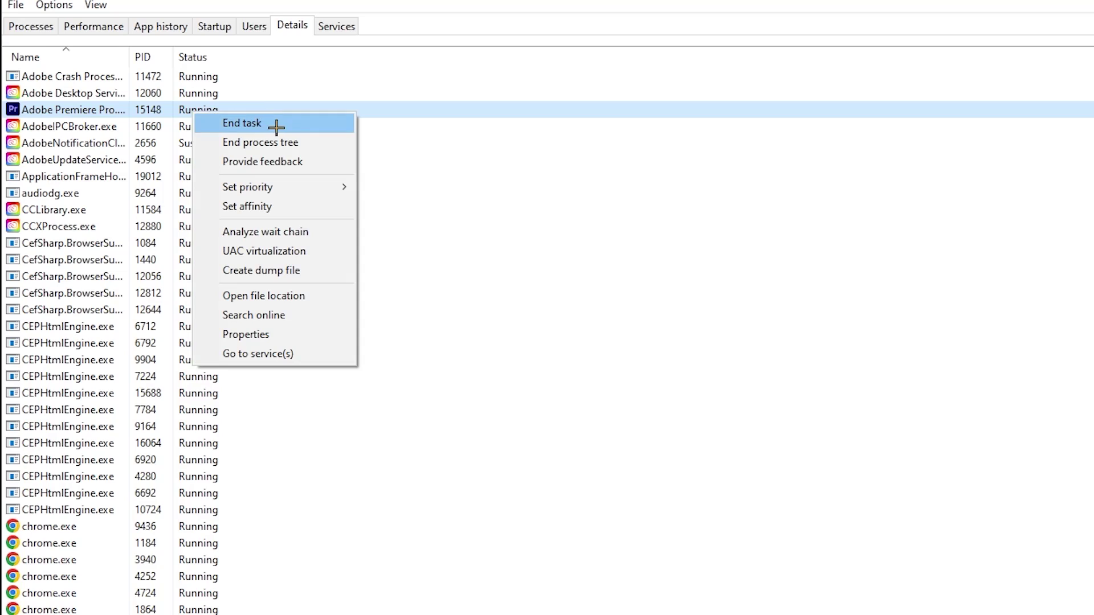
mouse_move(298, 189)
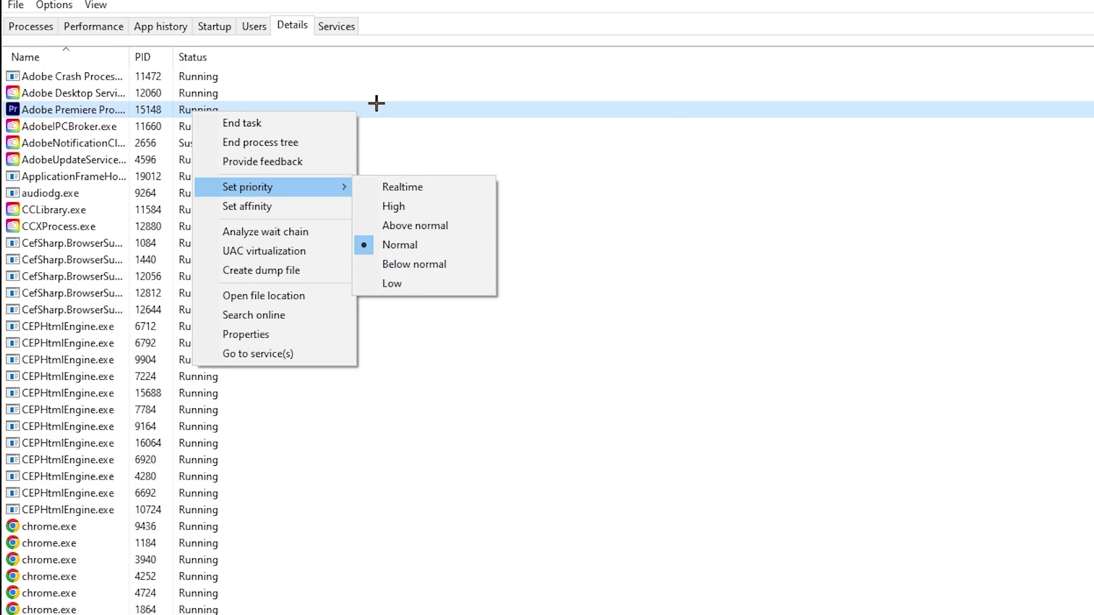
left_click(357, 76)
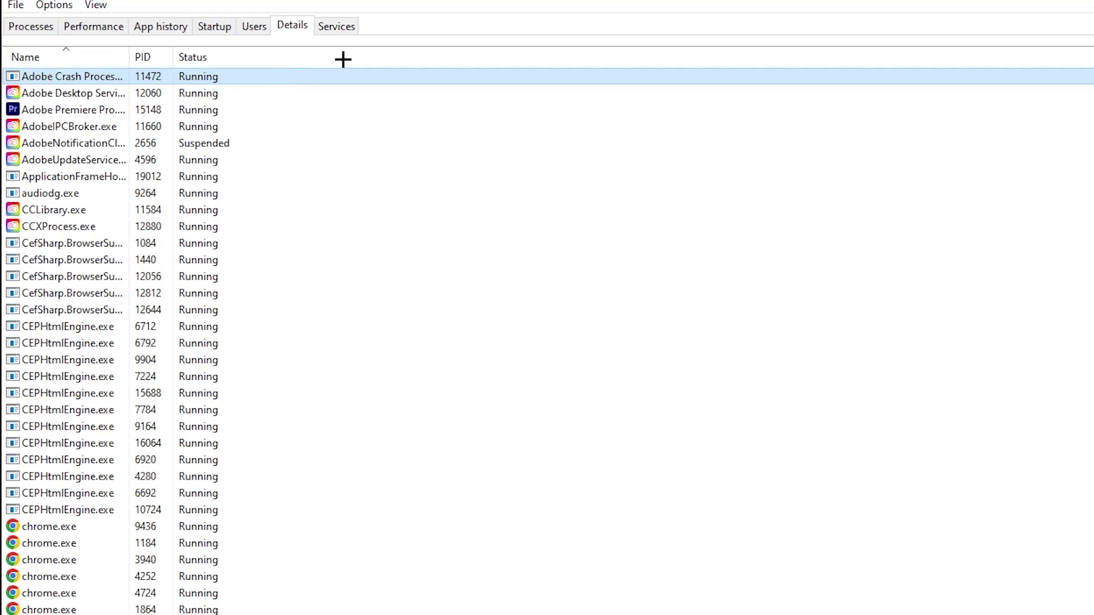
Review the startup apps and the options for Adobe Updater Startup Utility, and close Task Manager.
left_click(215, 25)
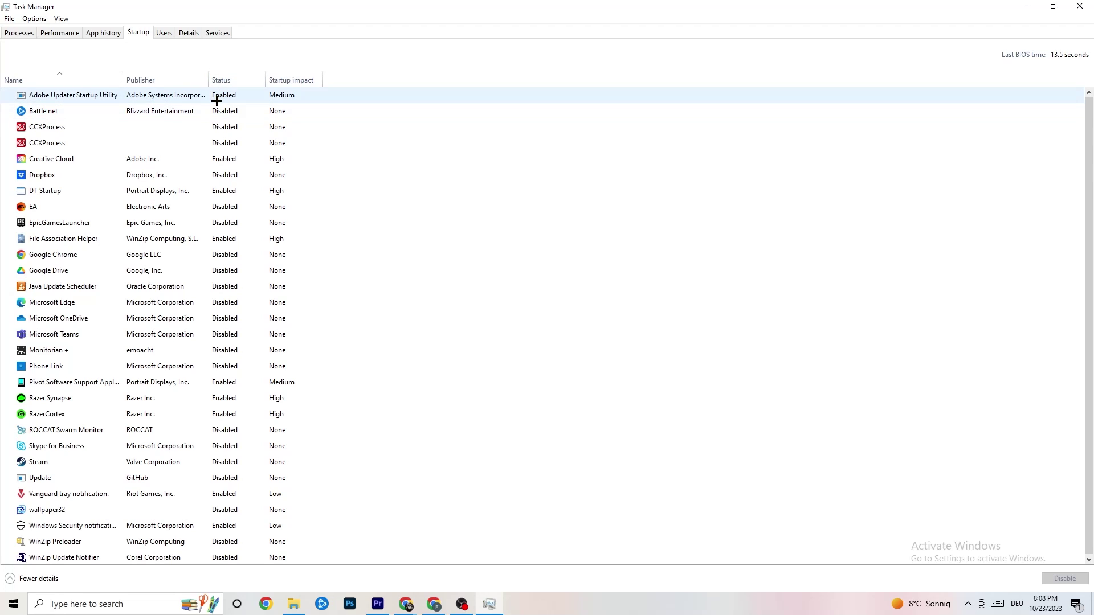
left_click(235, 99)
right_click(236, 99)
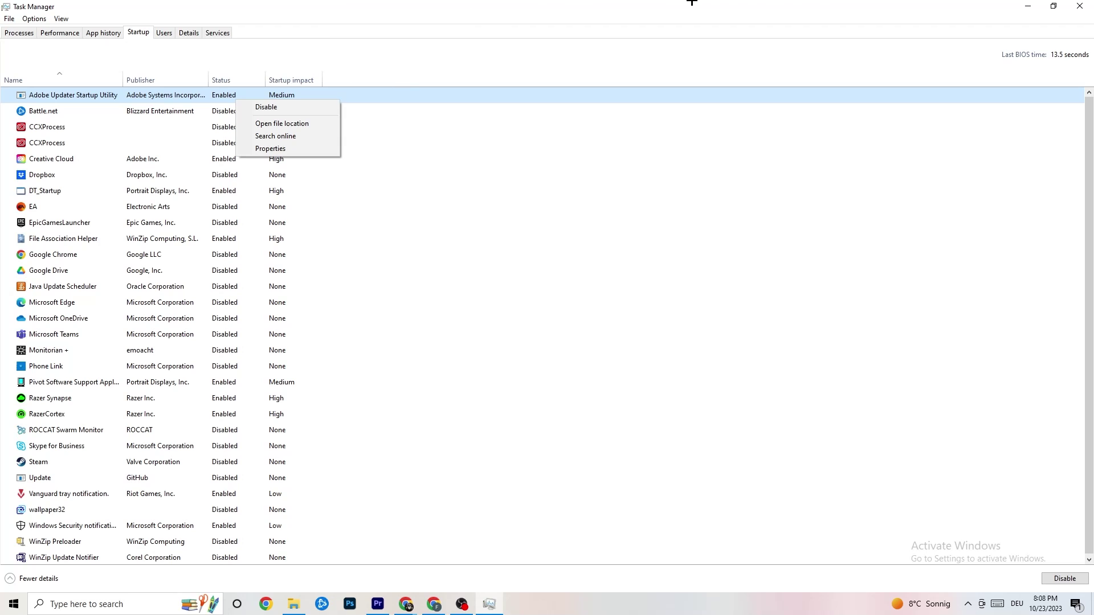
left_click(475, 36)
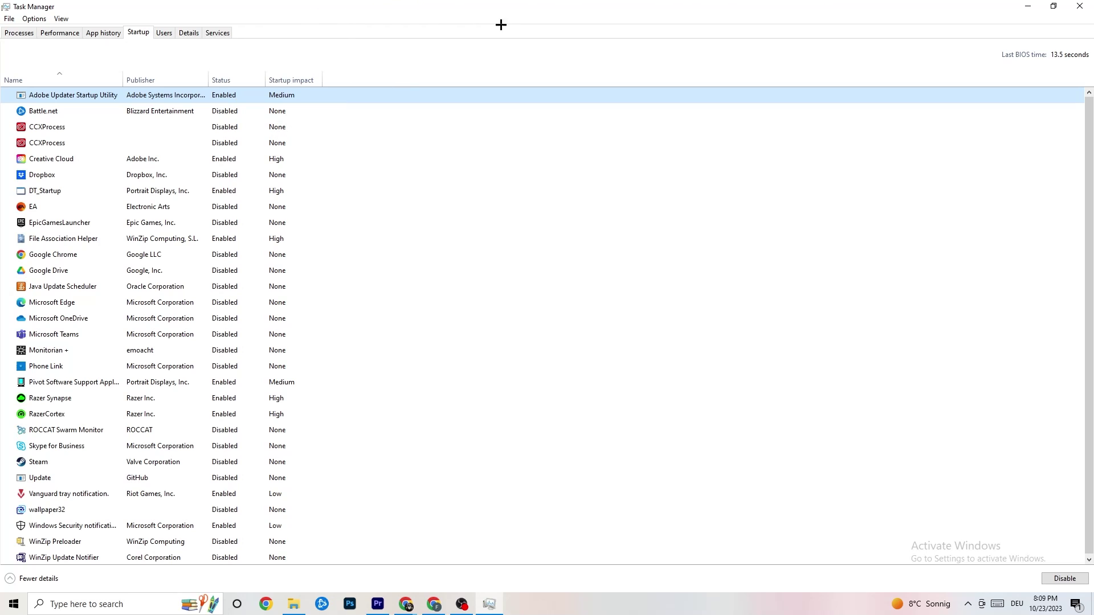
left_click(1079, 6)
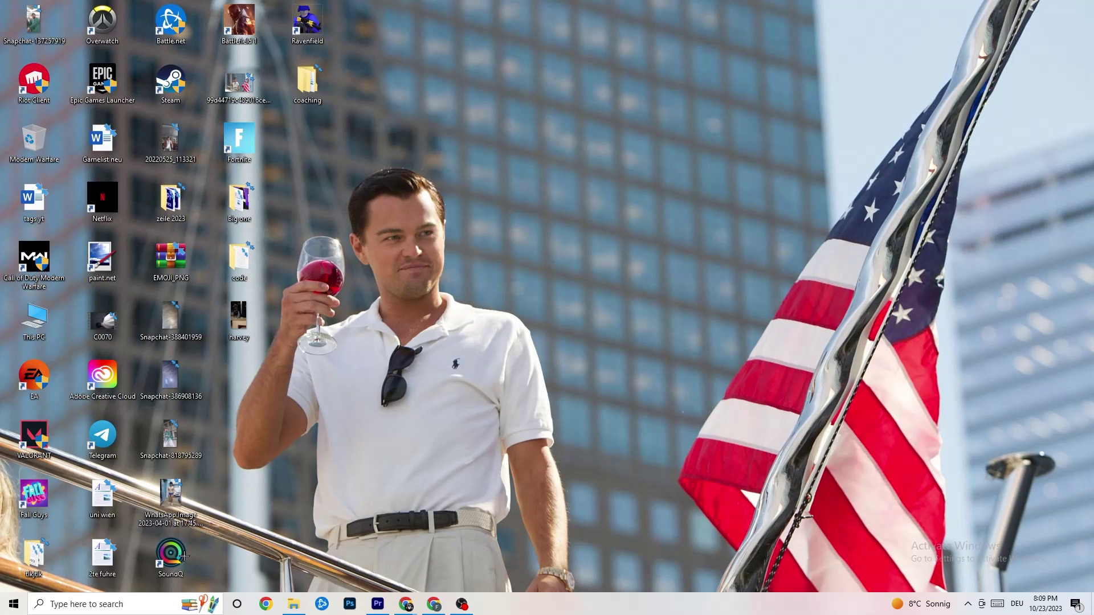
Open the Display page of the Windows system settings and look through its options.
left_click(3, 608)
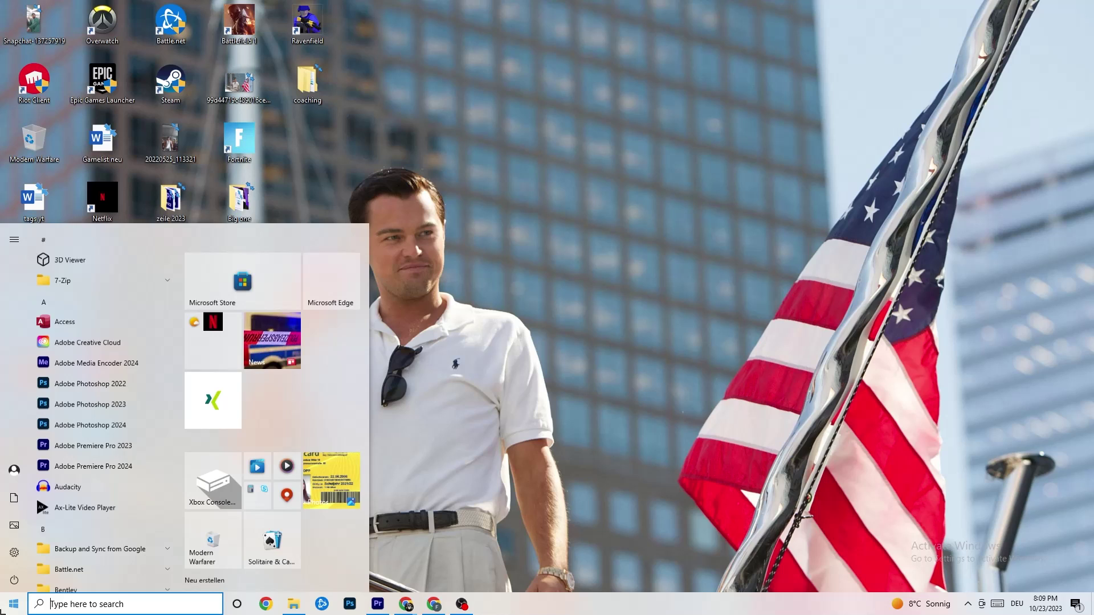
left_click(15, 552)
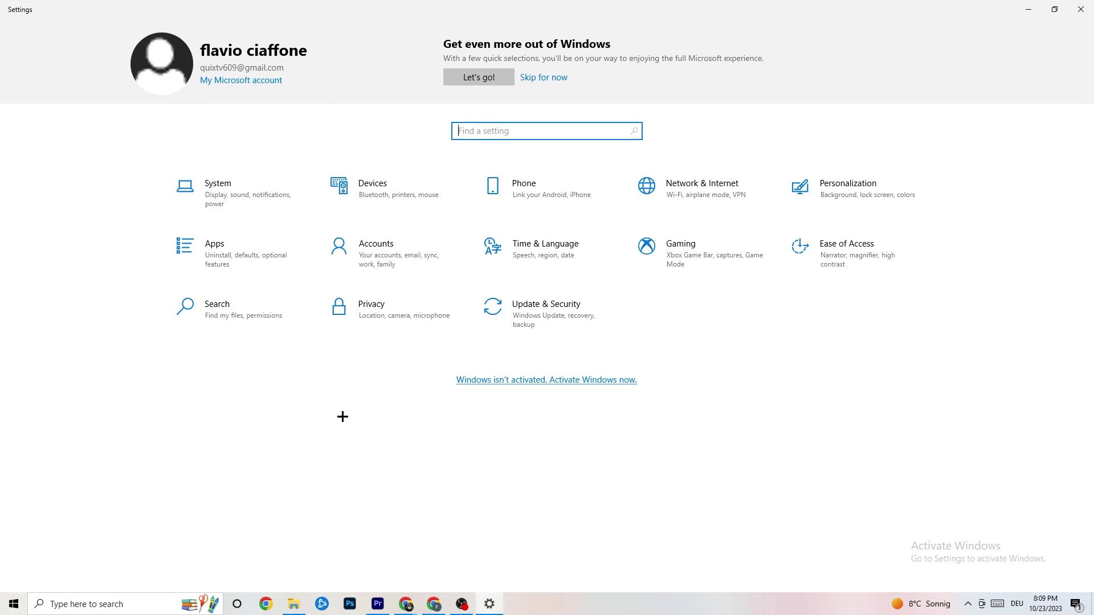
left_click(257, 196)
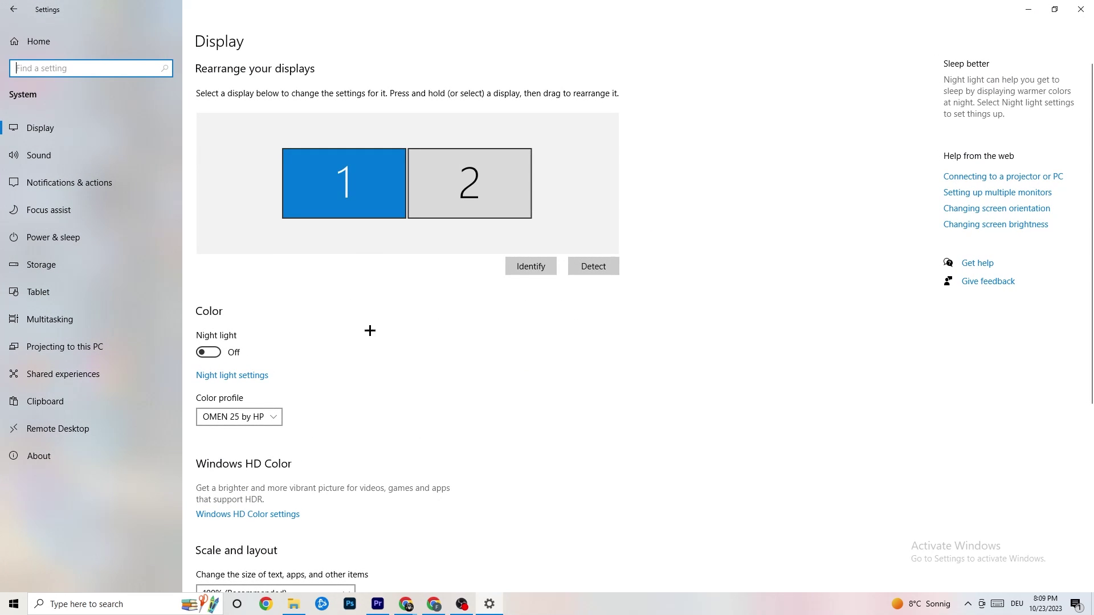
scroll(615, 222, "down", 3)
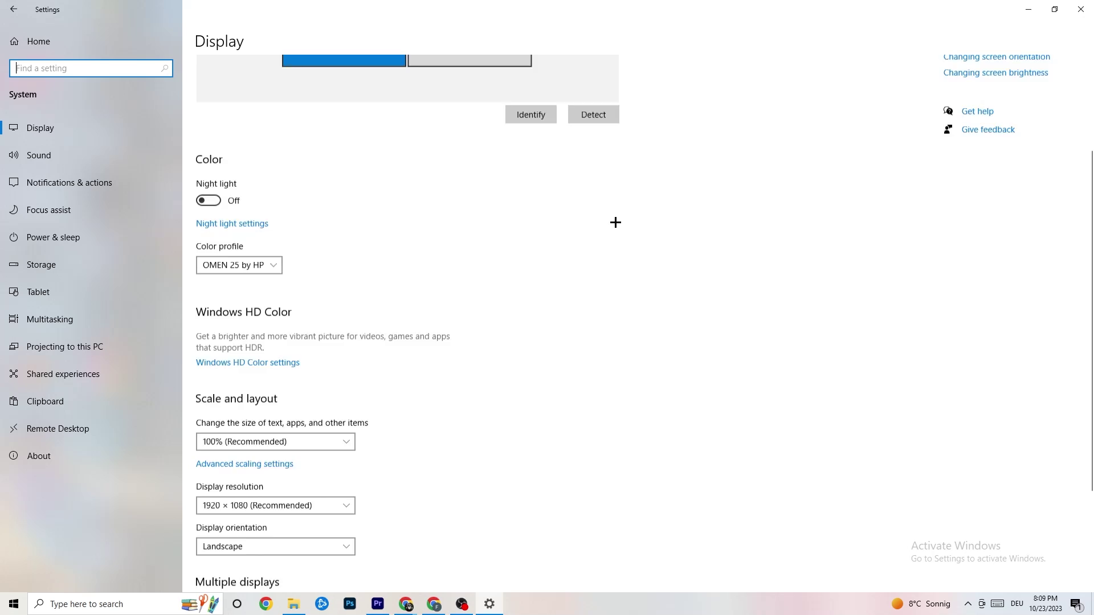
scroll(615, 222, "up", 3)
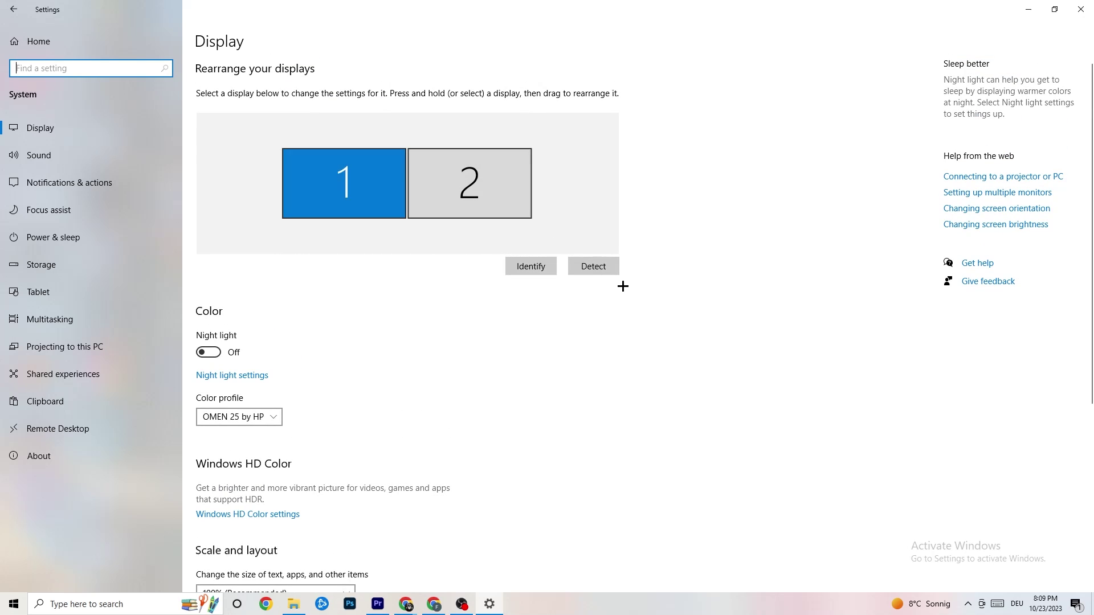
scroll(433, 199, "down", 5)
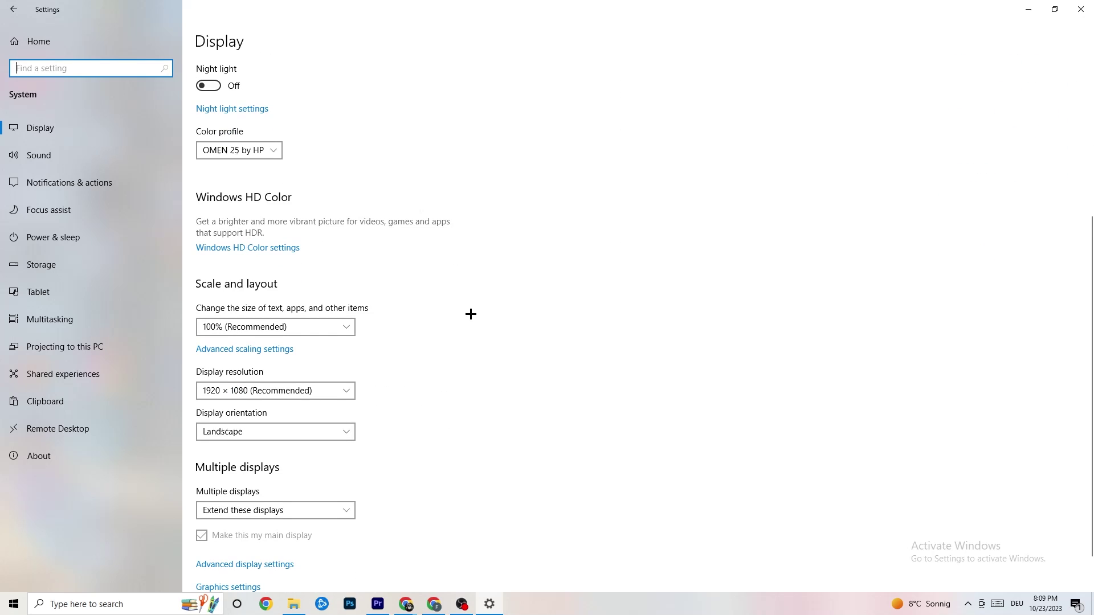
Check the available choices for text and app scaling and for display resolution without changing them.
left_click(342, 329)
left_click(328, 275)
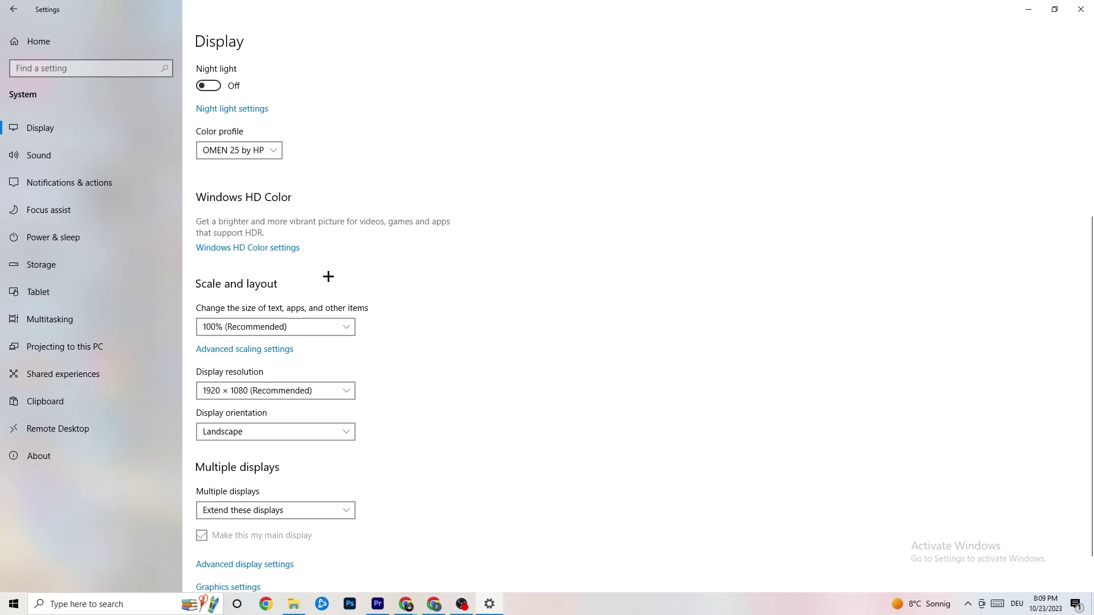
left_click(283, 326)
left_click(534, 282)
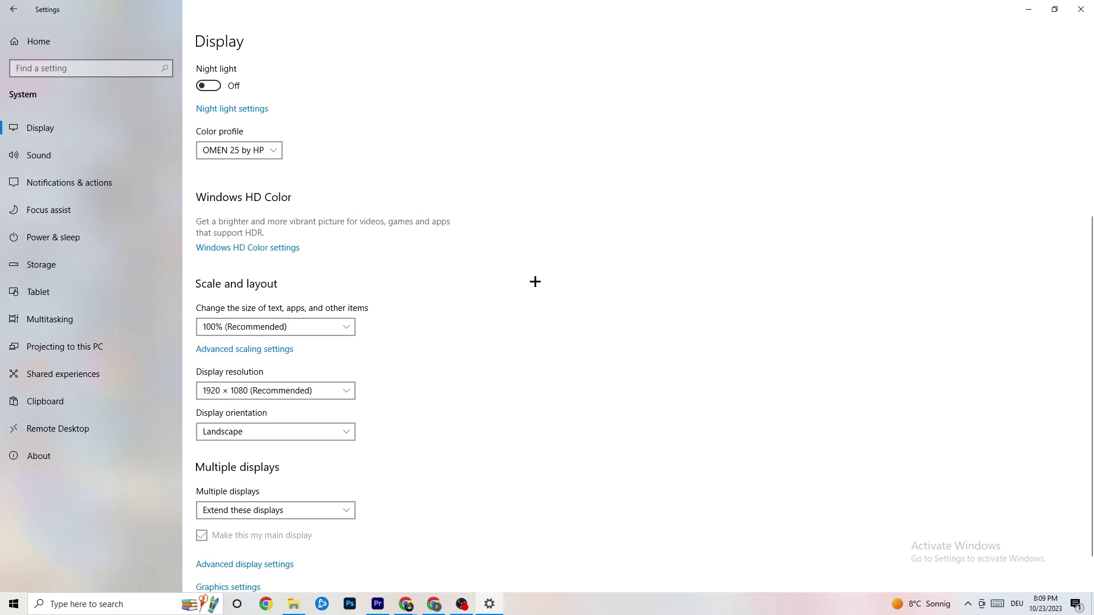
left_click(328, 395)
left_click(478, 343)
scroll(475, 314, "down", 2)
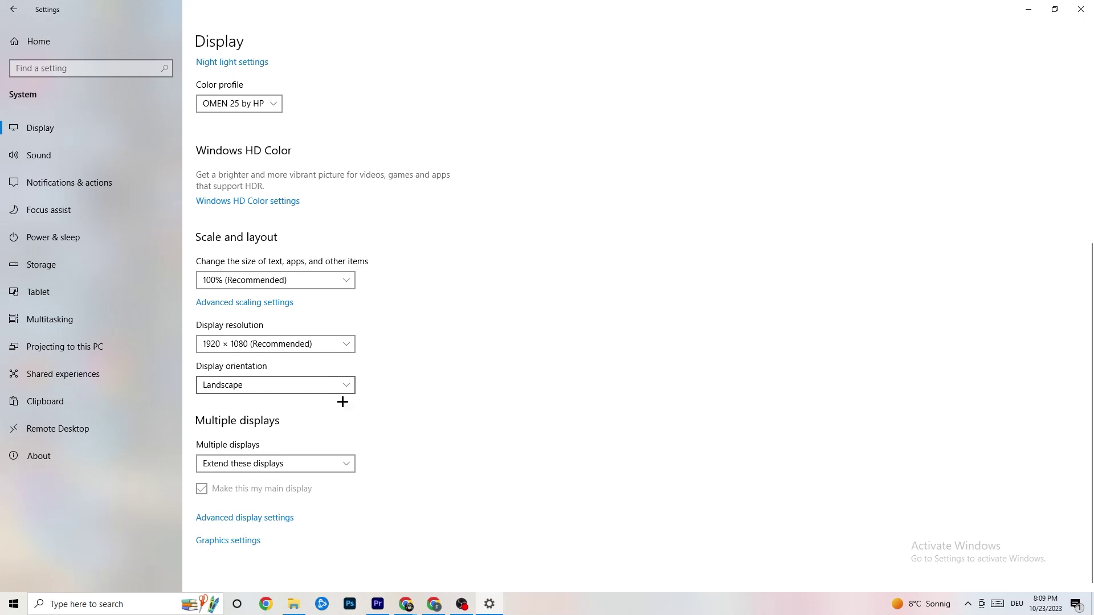
Review the power plans in the additional power settings and close the Power Options window.
left_click(108, 236)
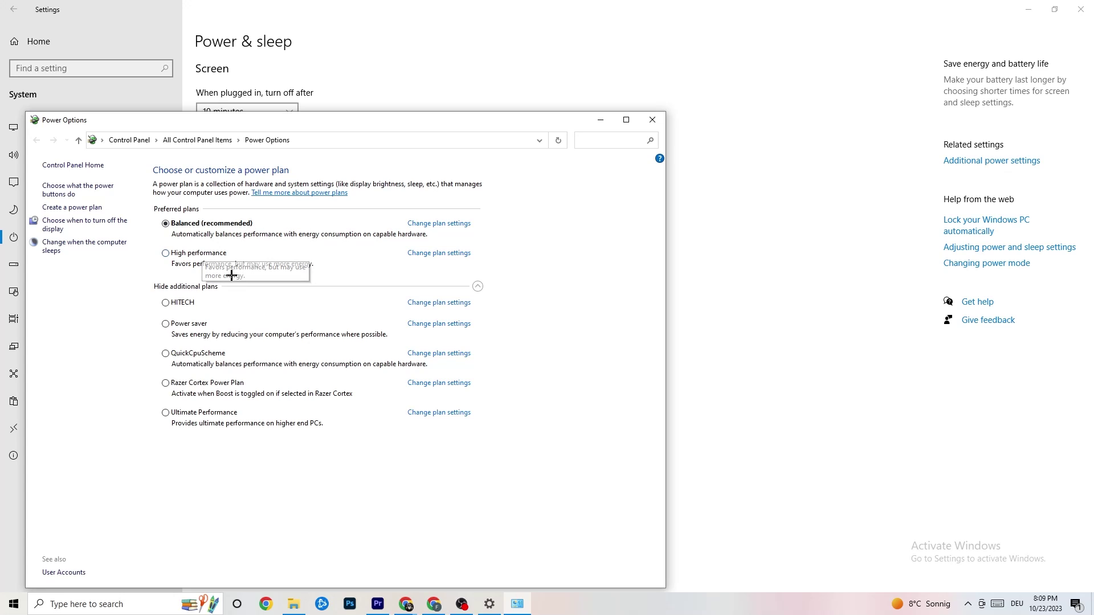
left_click(651, 123)
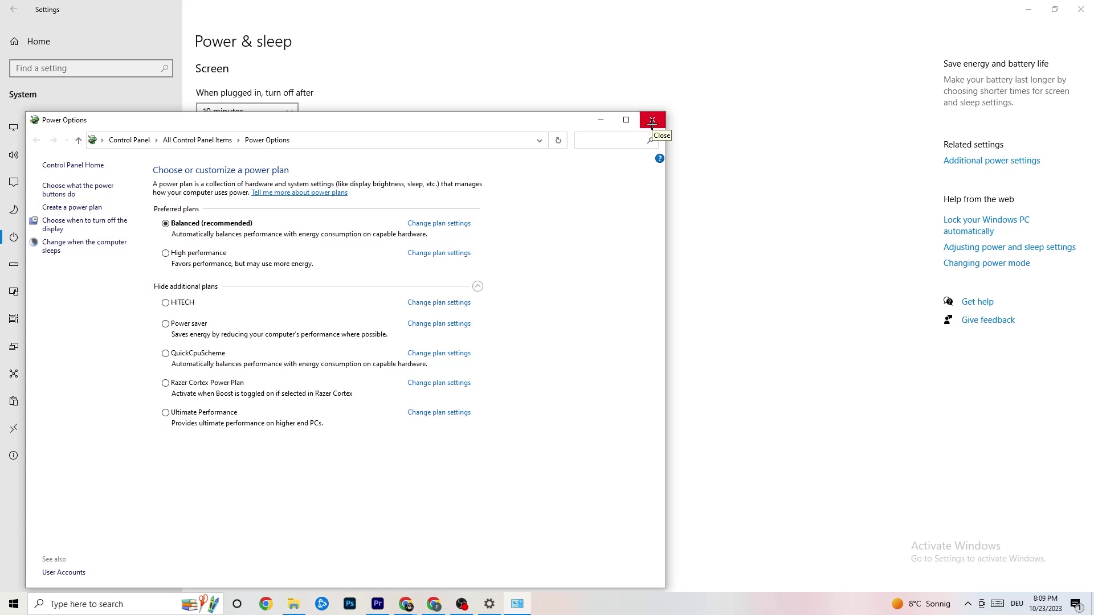
left_click(651, 124)
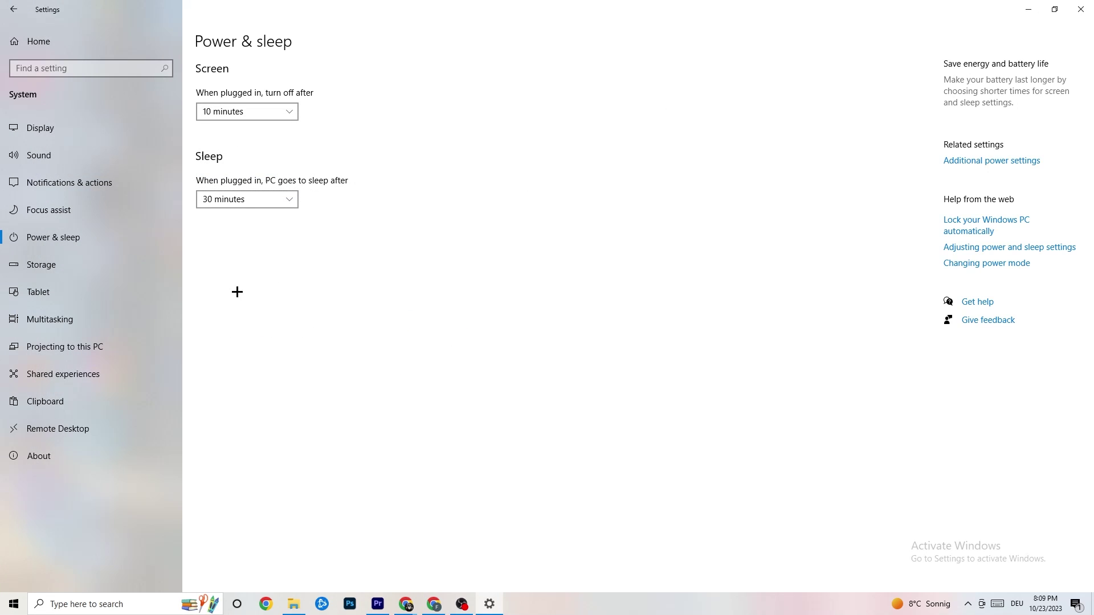
Review the Storage Sense configuration and its run frequency choices, keeping Every week, and return to the Settings home page.
left_click(71, 272)
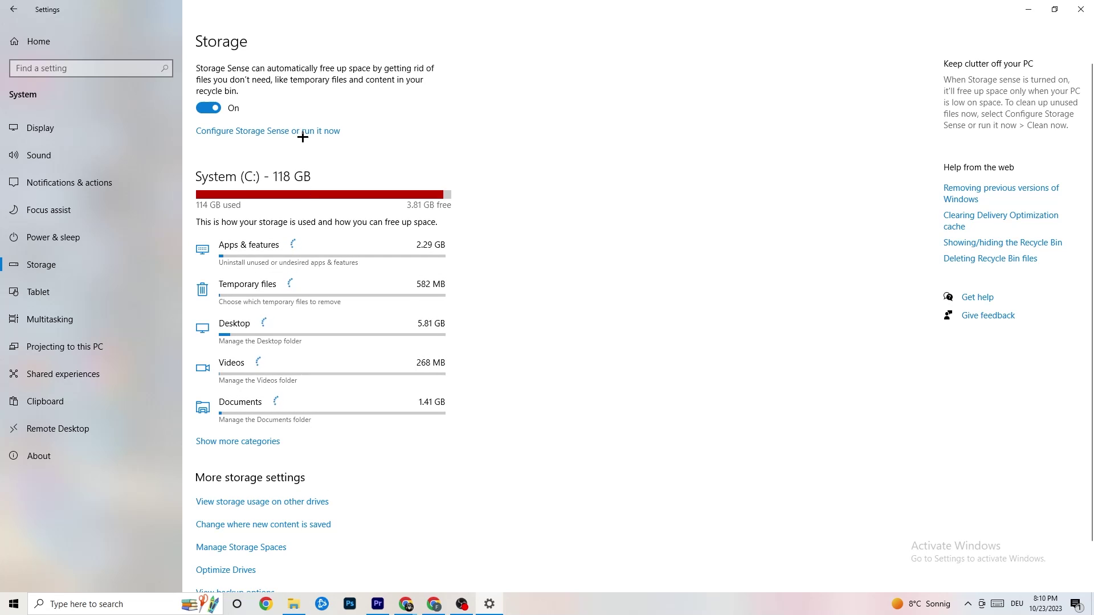
left_click(304, 133)
left_click(137, 164)
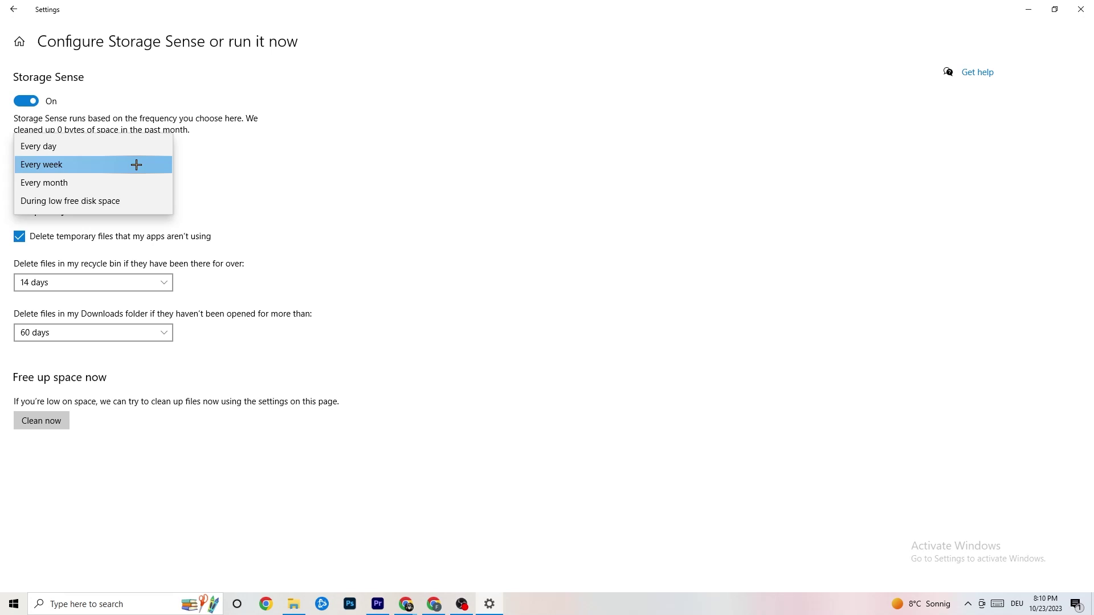
left_click(332, 162)
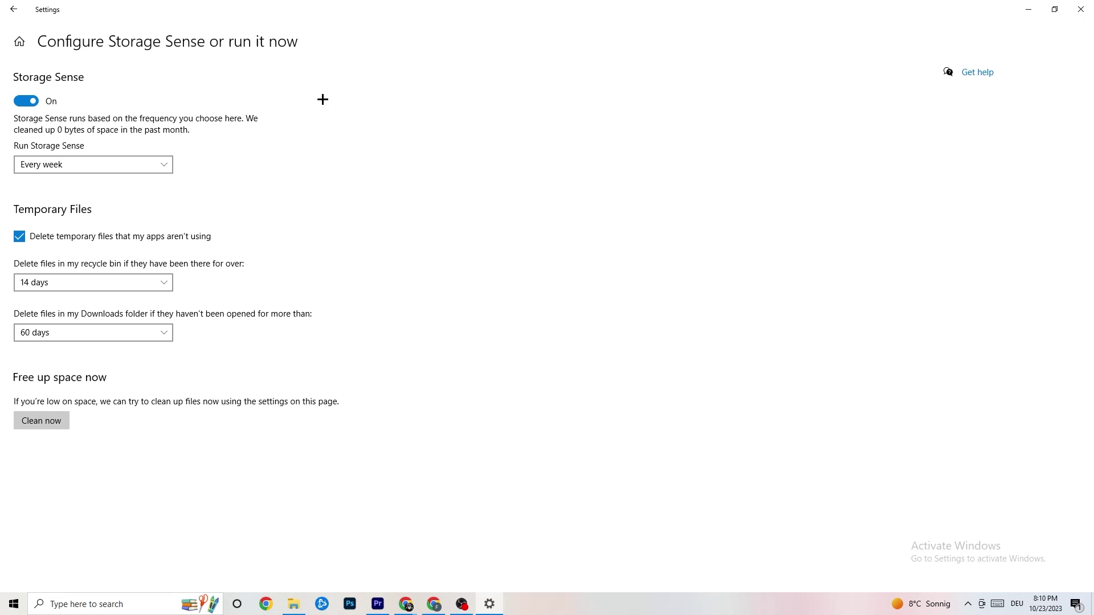
left_click(18, 12)
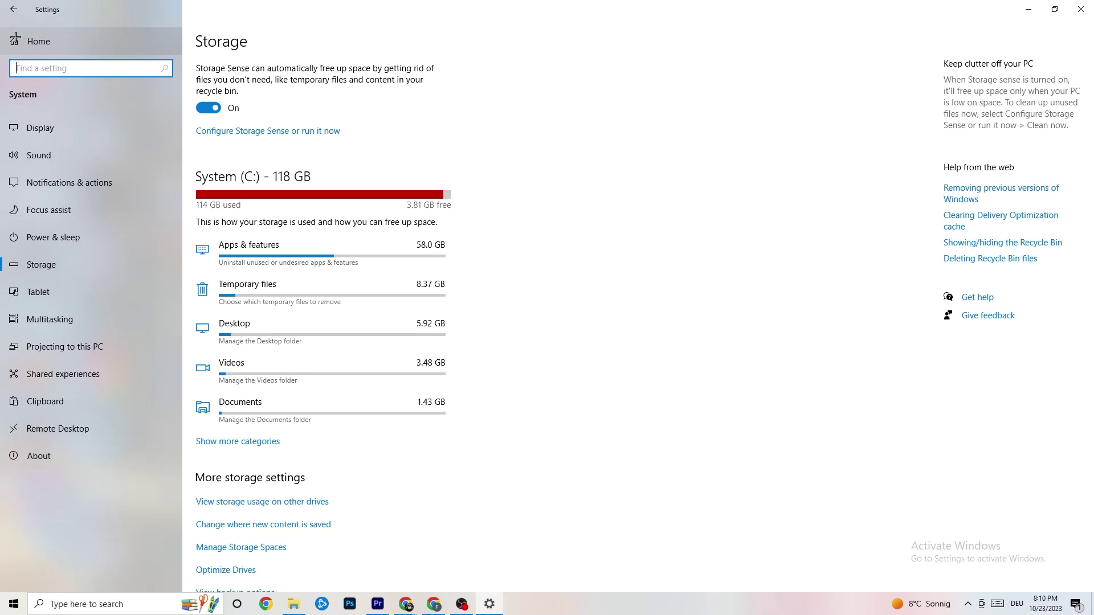
left_click(13, 9)
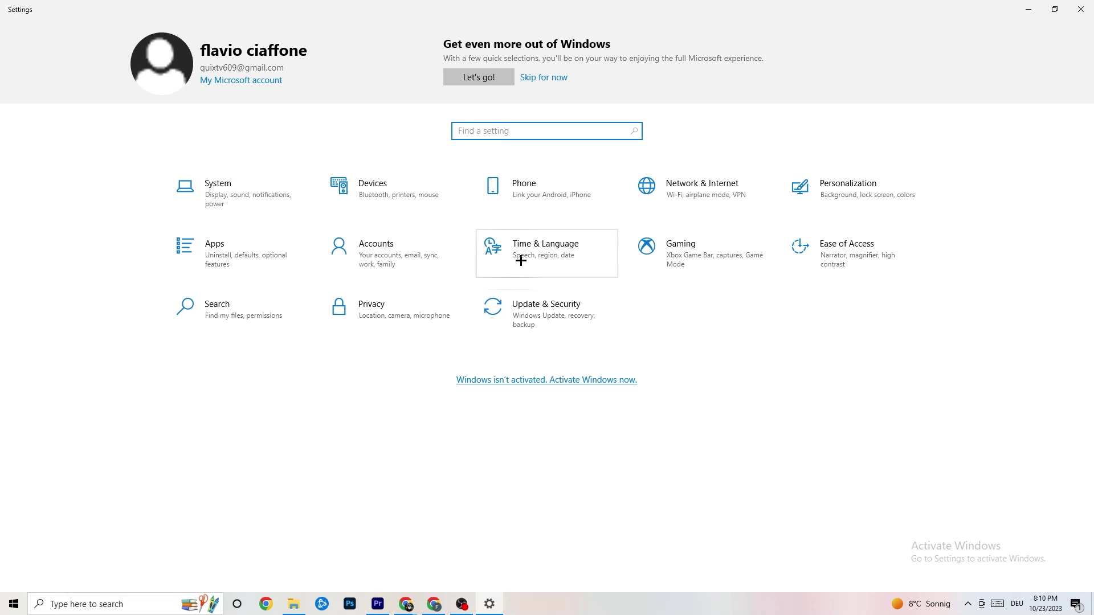
Review the gaming settings for Xbox Game Bar, Captures and Game Mode.
left_click(712, 268)
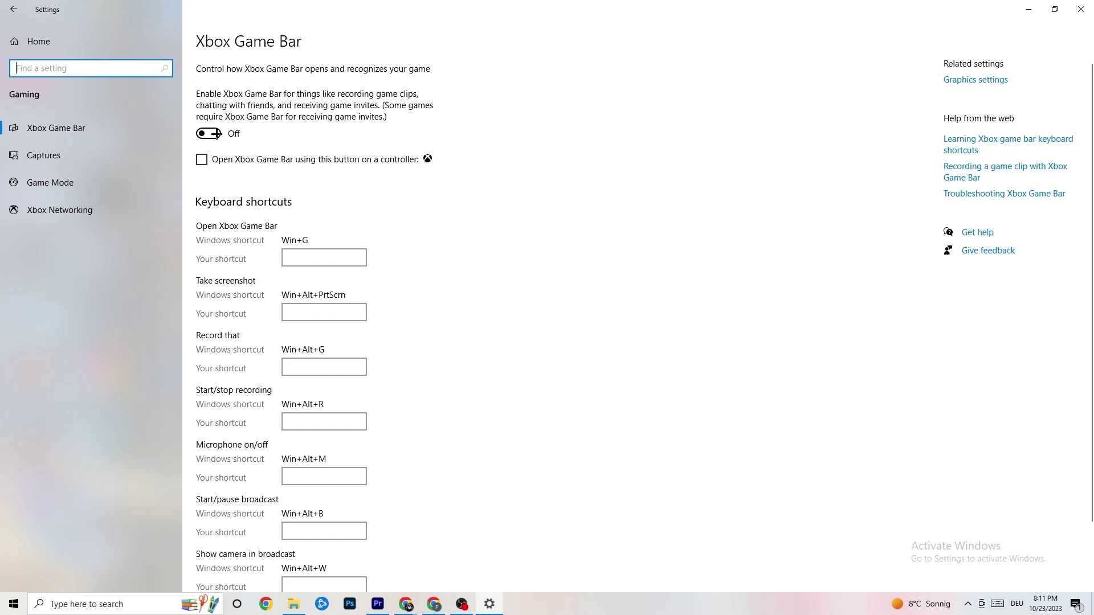
left_click(135, 155)
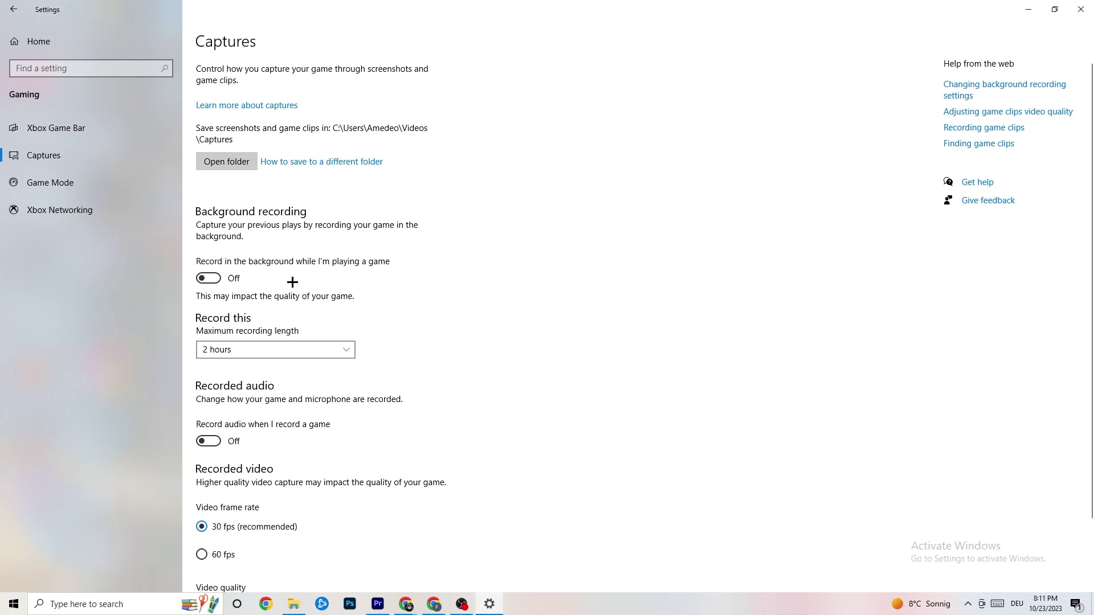
scroll(376, 244, "down", 2)
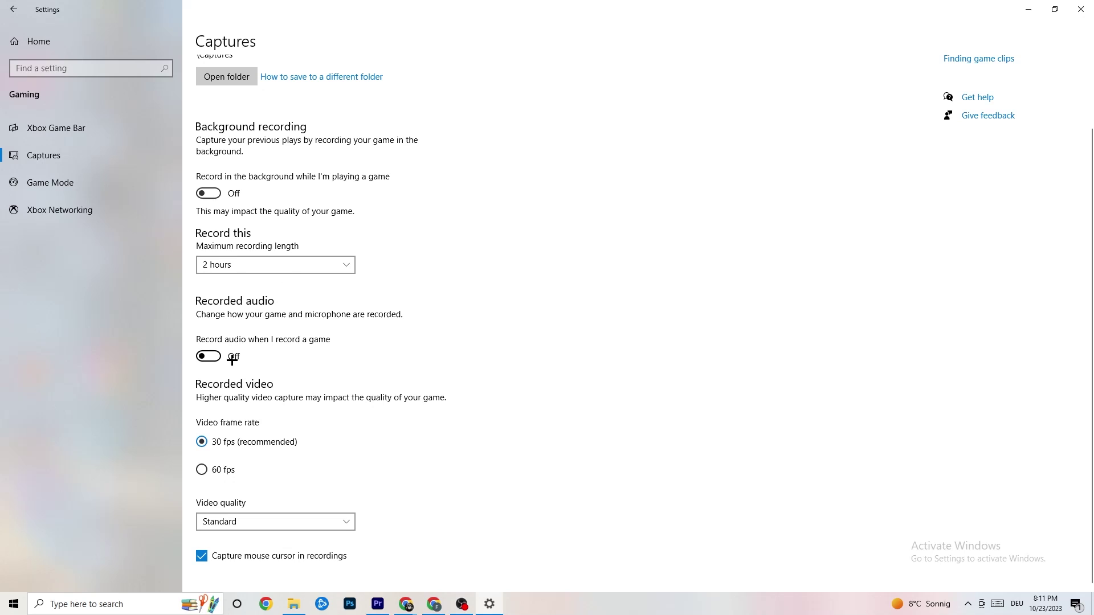
left_click(73, 178)
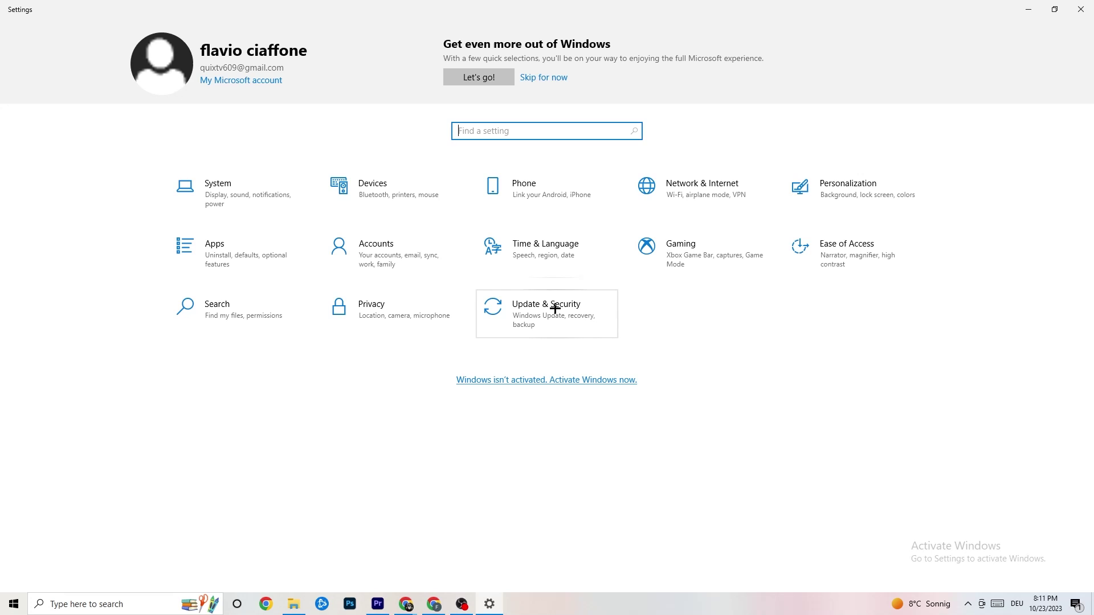
Review the Windows Update and Troubleshoot pages and close Settings.
left_click(552, 307)
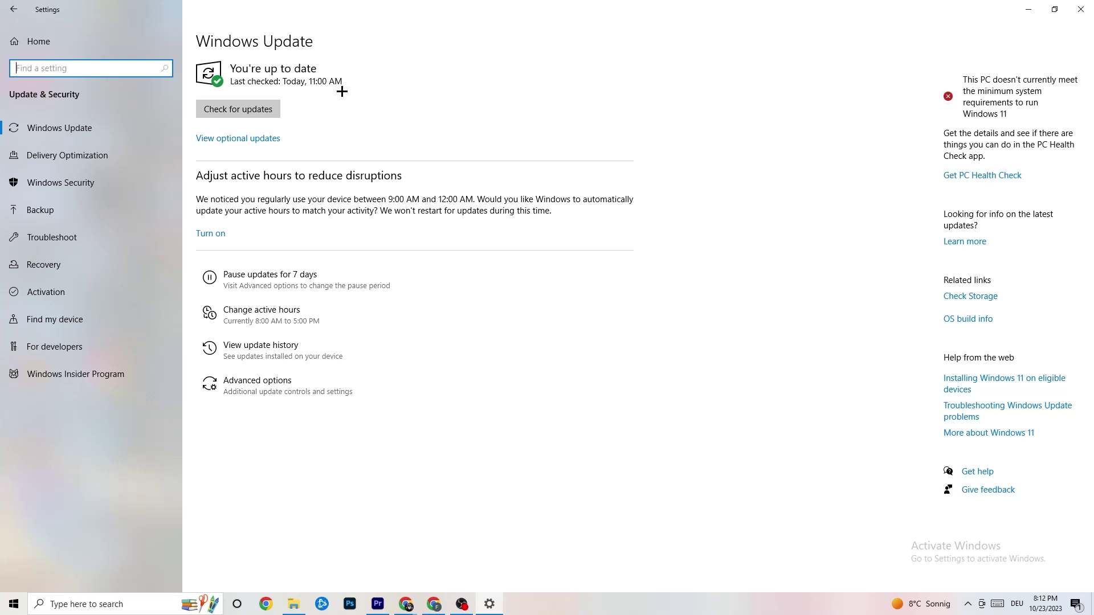
left_click(74, 126)
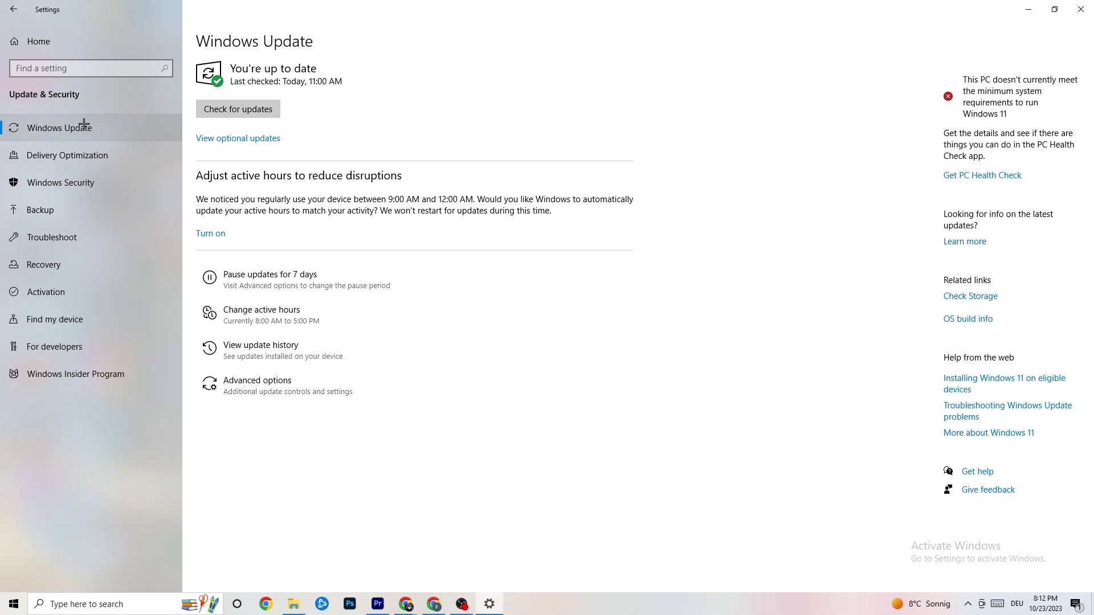
left_click(61, 230)
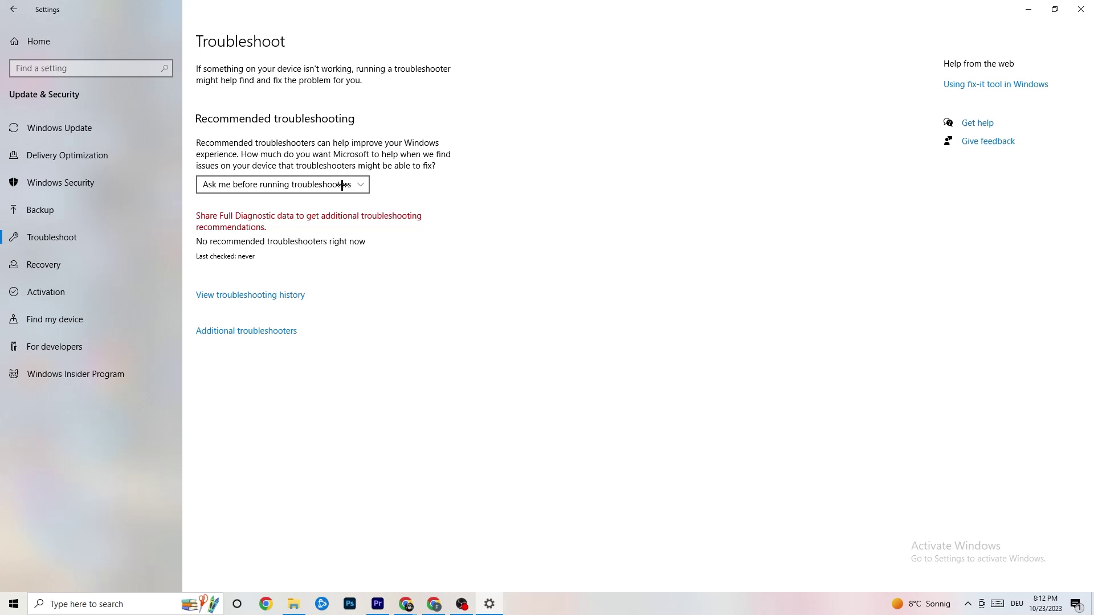
left_click(1083, 5)
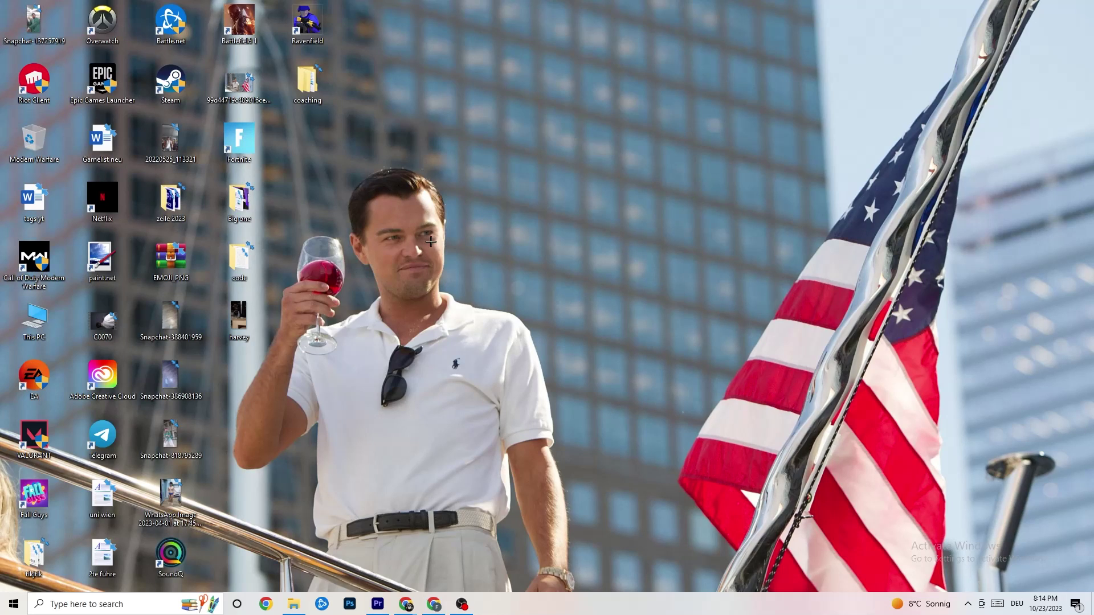
Open NVIDIA Control Panel from the desktop and examine the 3D image settings with preview.
right_click(489, 147)
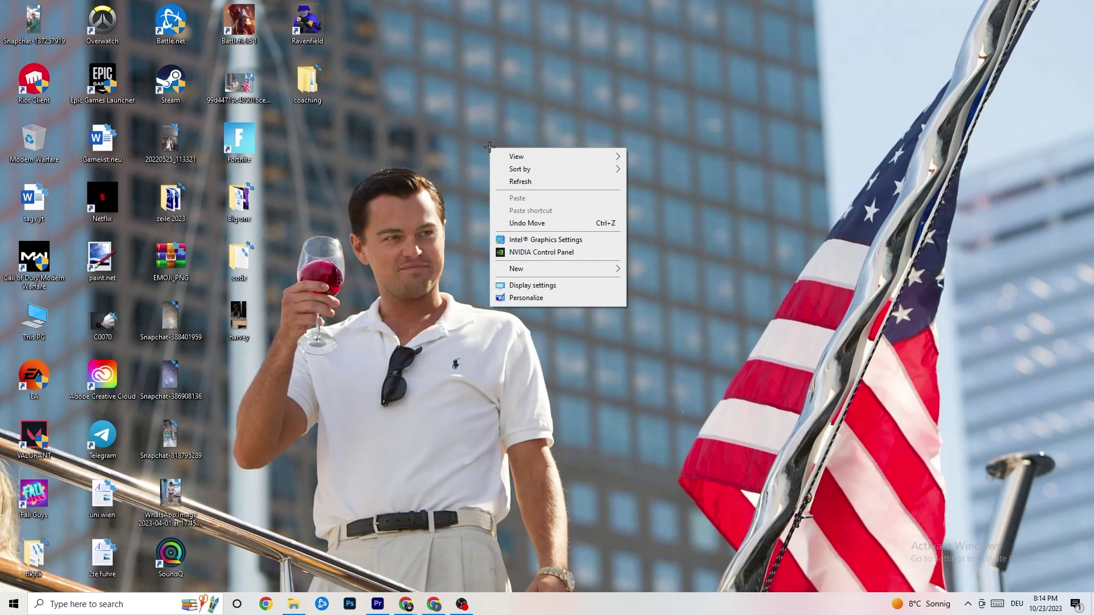
left_click(529, 255)
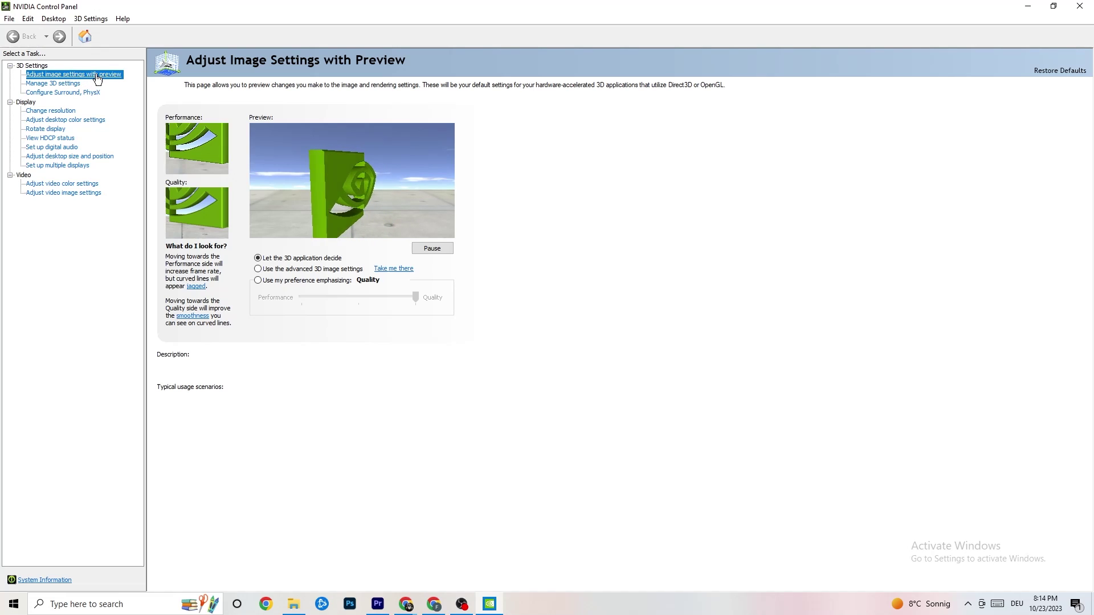
mouse_move(301, 265)
mouse_move(357, 293)
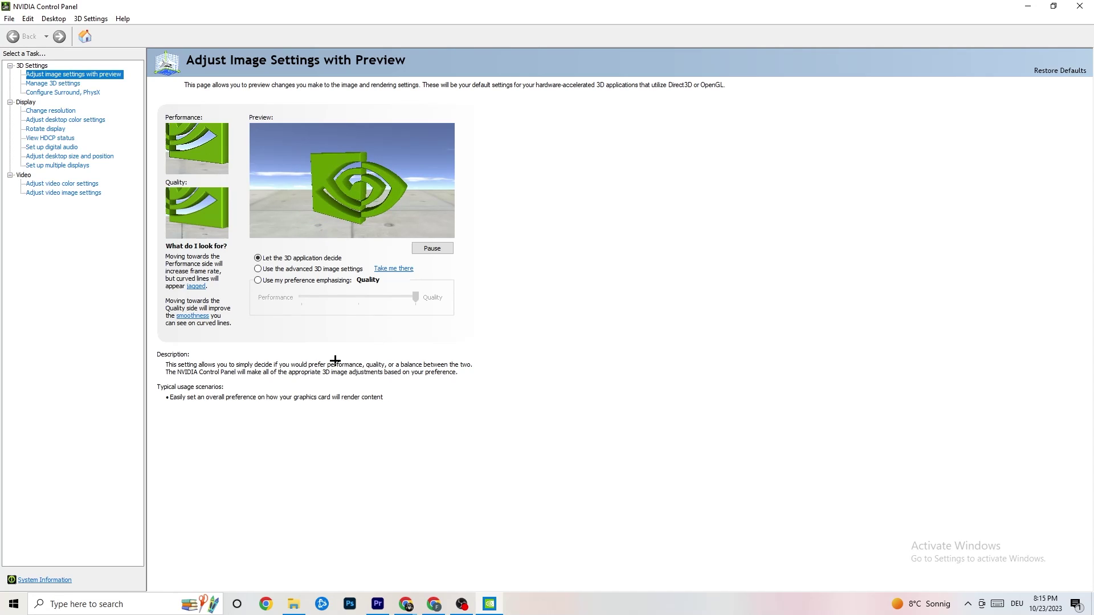
Look through the display resolution and refresh rate options in NVIDIA Control Panel, and close it.
left_click(46, 113)
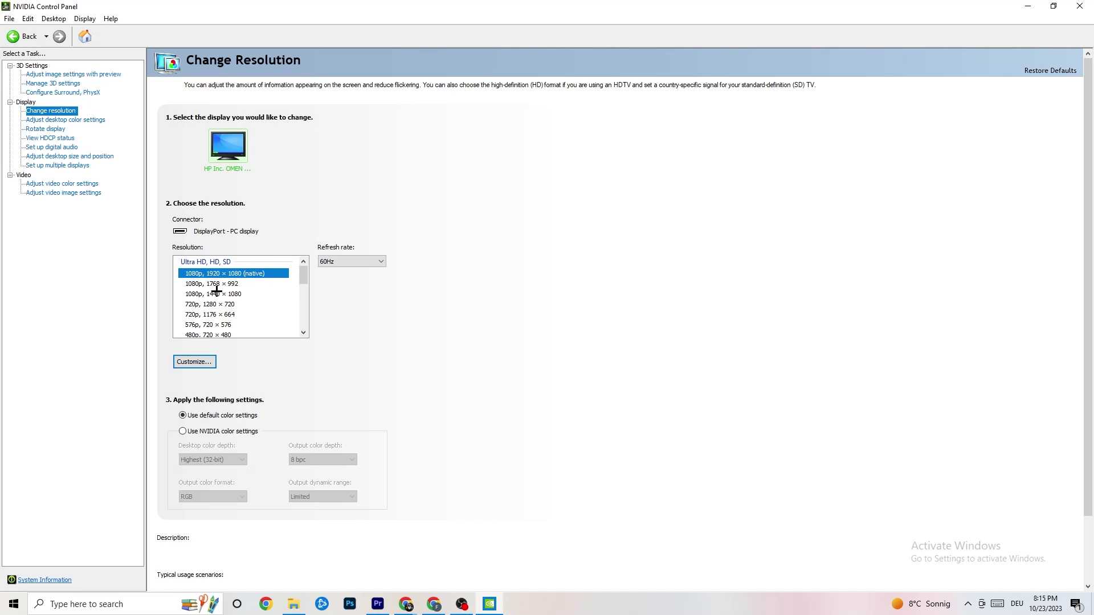
mouse_move(265, 279)
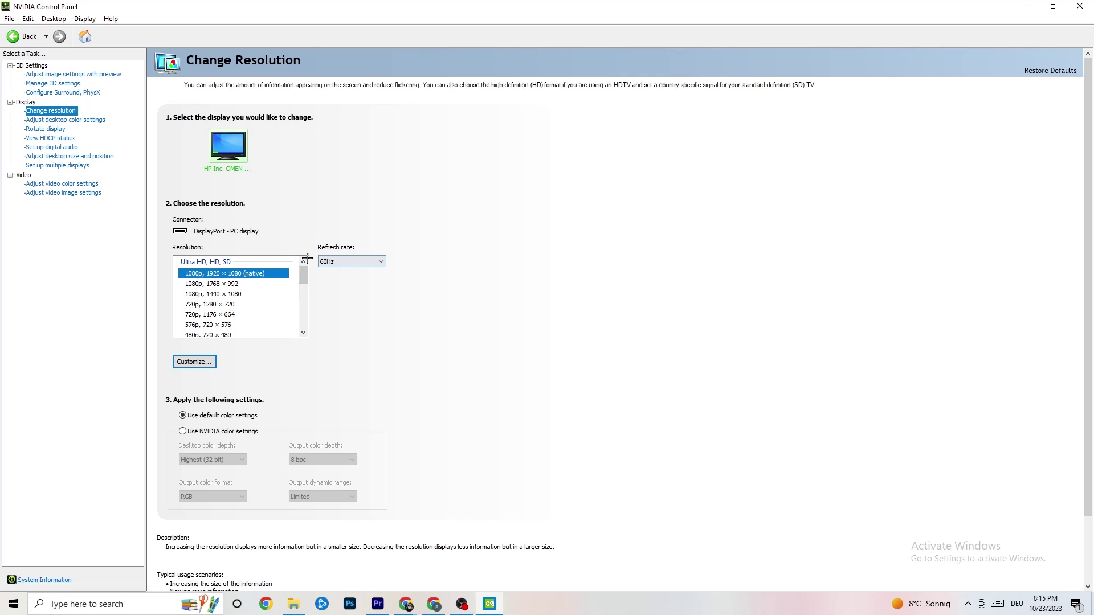
scroll(302, 282, "down", 1)
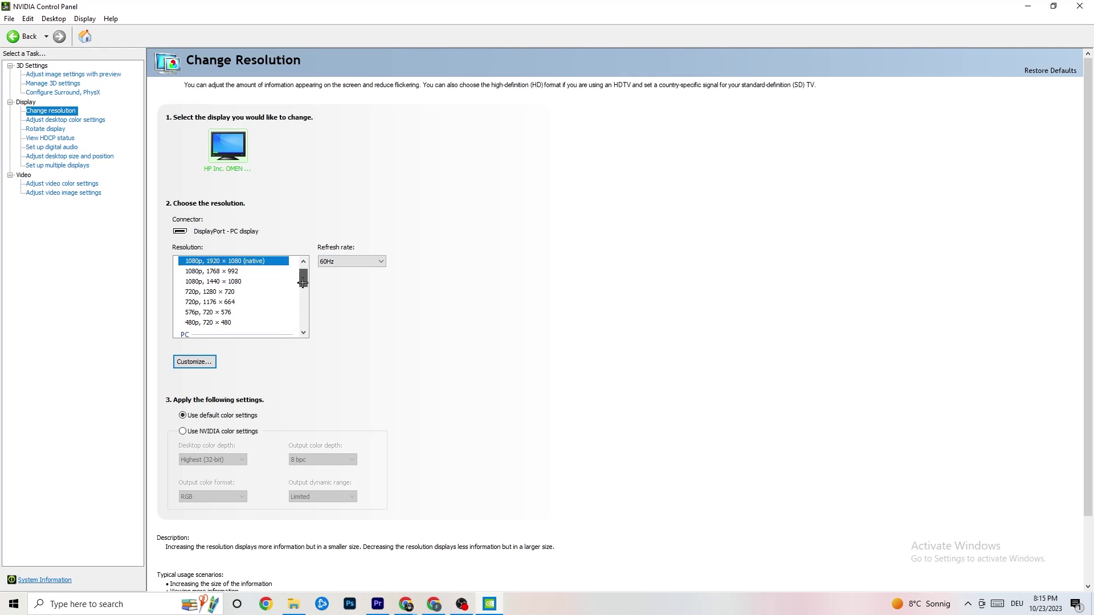
scroll(303, 283, "up", 1)
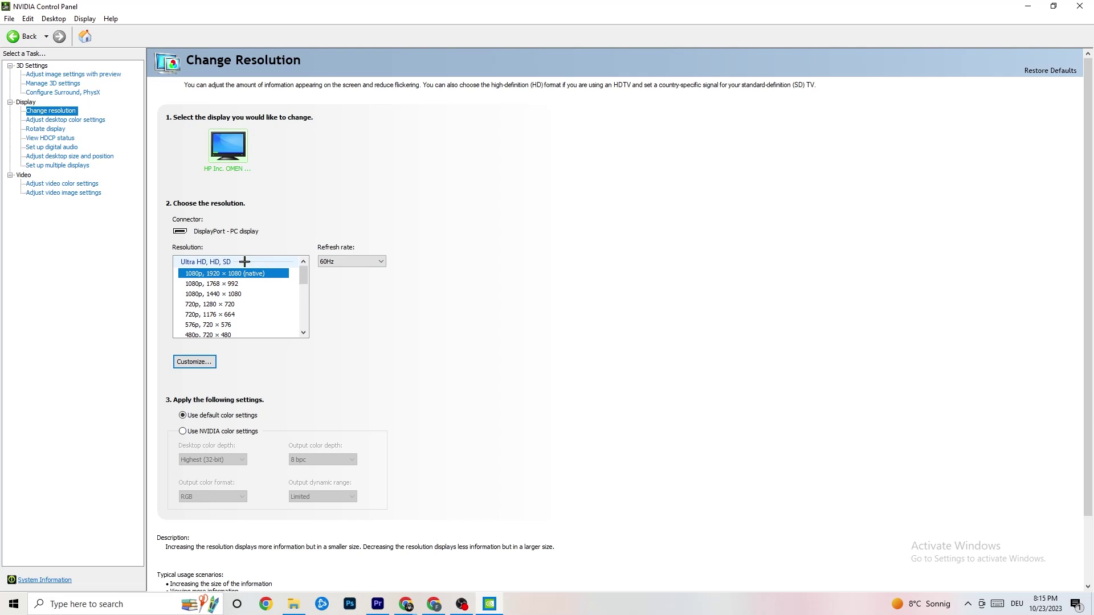
key("alt+F4")
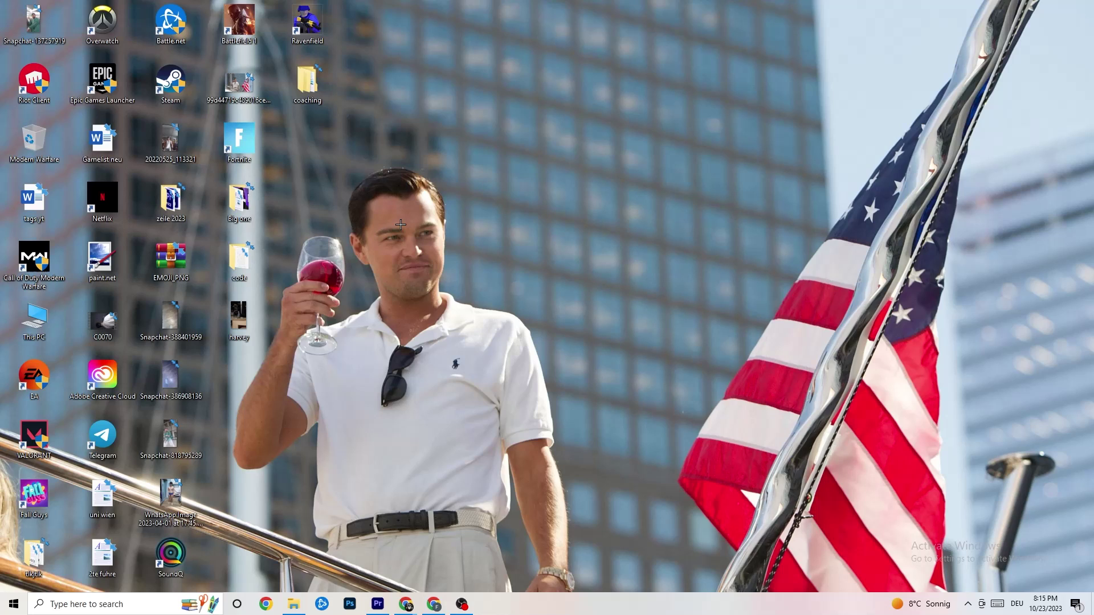
Show the Sleep, Shut down and Restart options for the PC and dismiss them without choosing one.
left_click(14, 604)
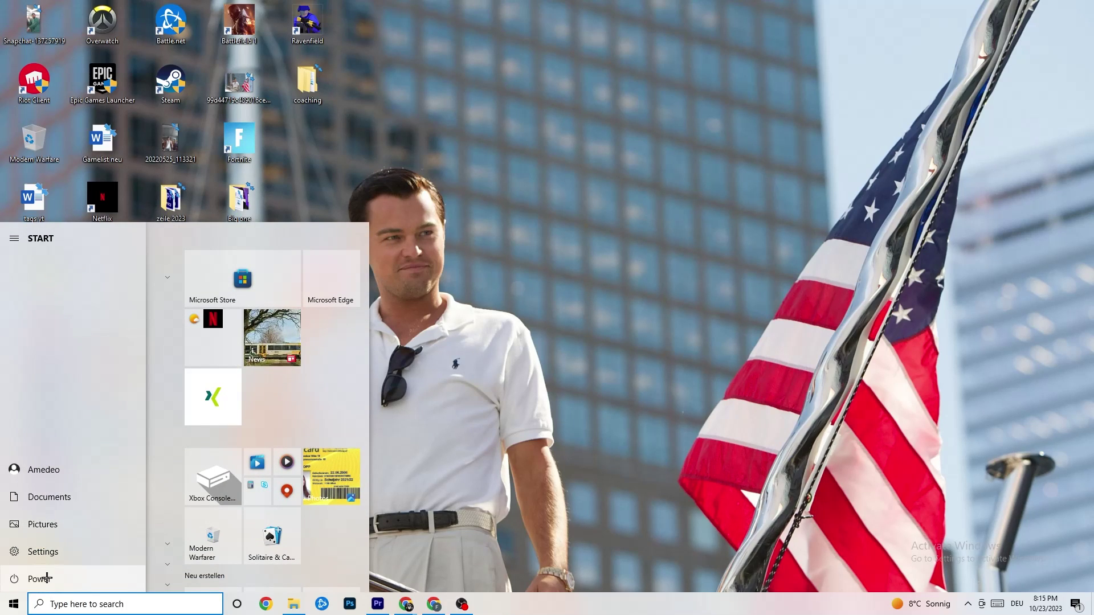
left_click(23, 579)
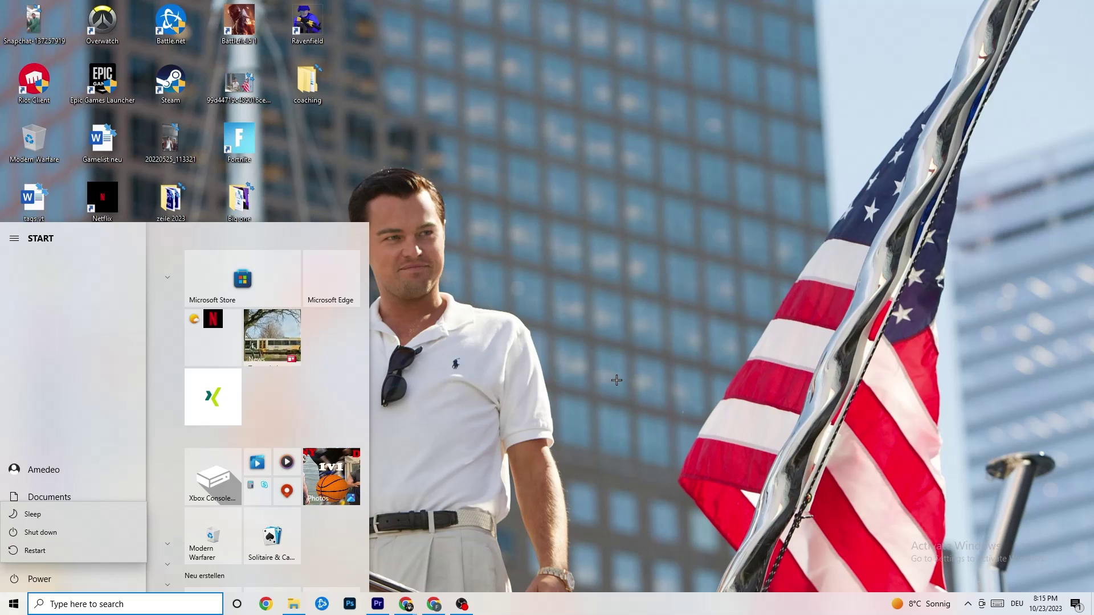
left_click(587, 209)
left_click(575, 108)
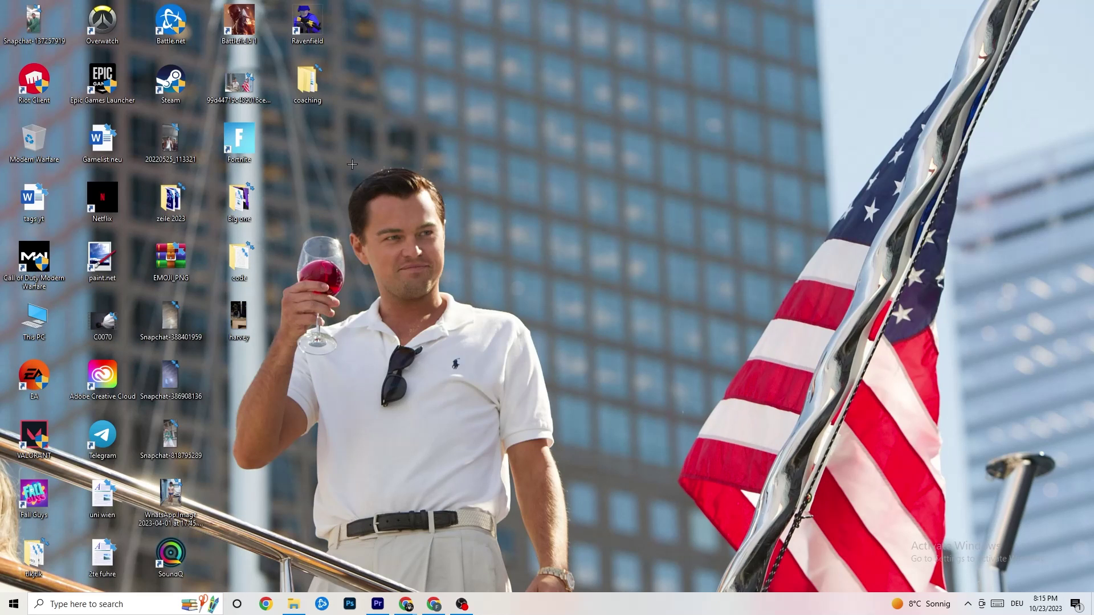